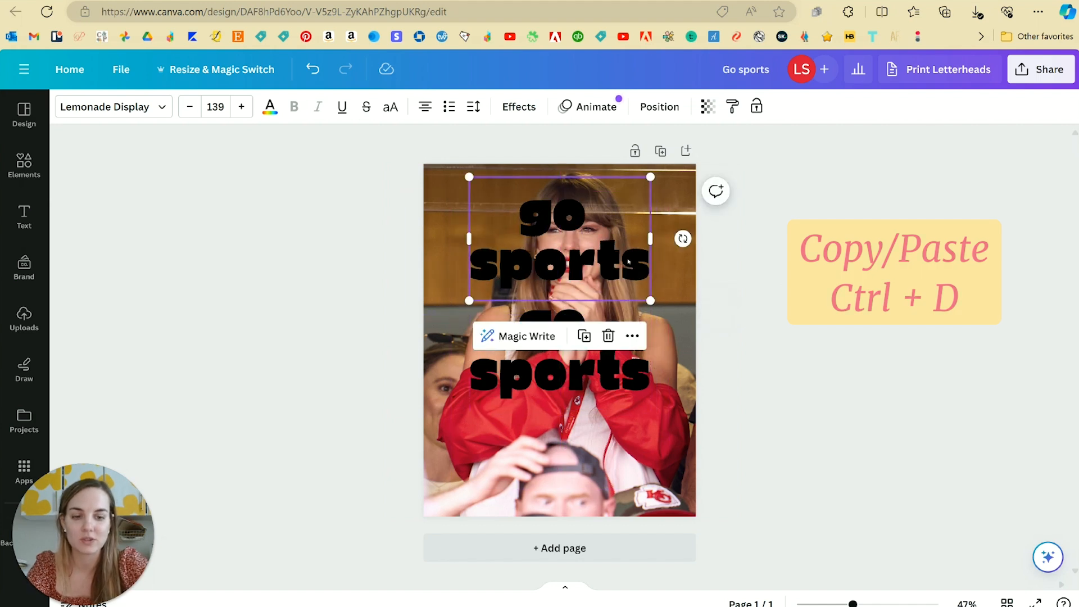
Step: Delete the upper copy of the "go sports" text and group the remaining text with the background photo
{"action": "key", "text": "Delete"}
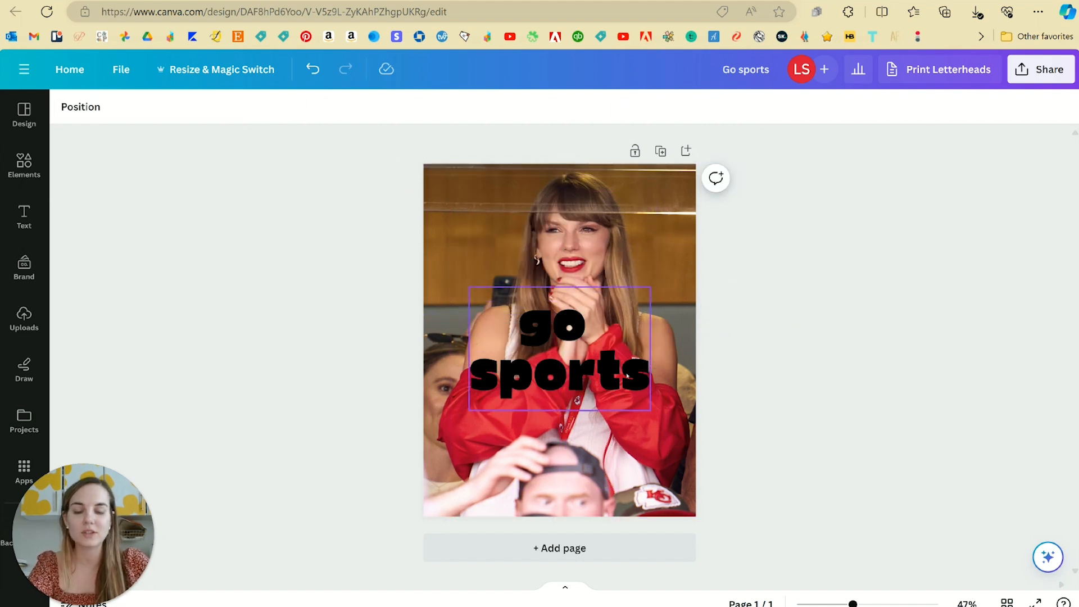
{"action": "left_click", "coordinate": [574, 319]}
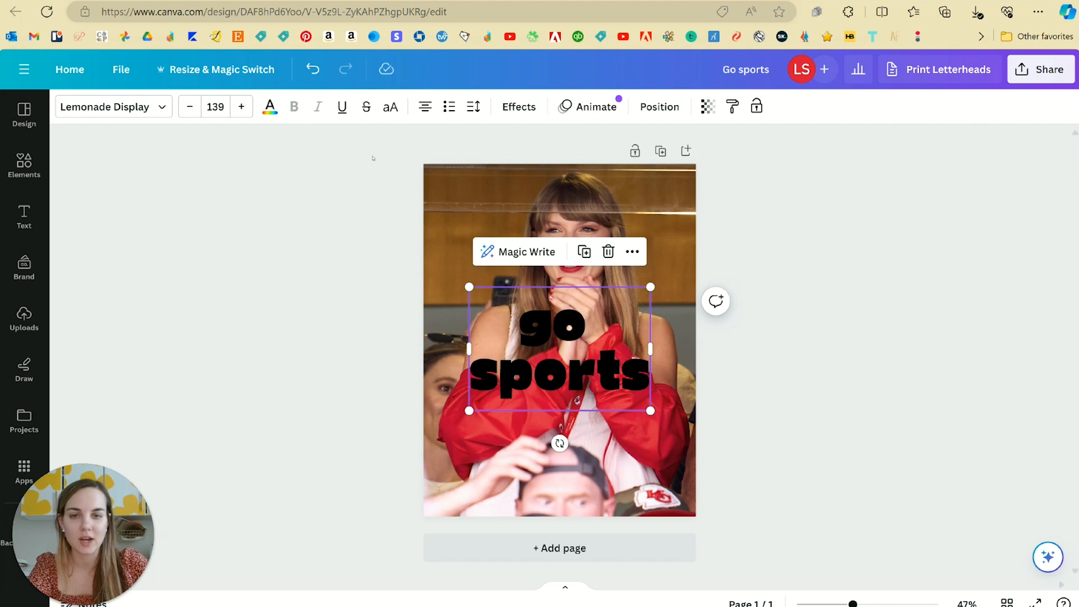
{"action": "left_click", "coordinate": [441, 182], "text": "shift"}
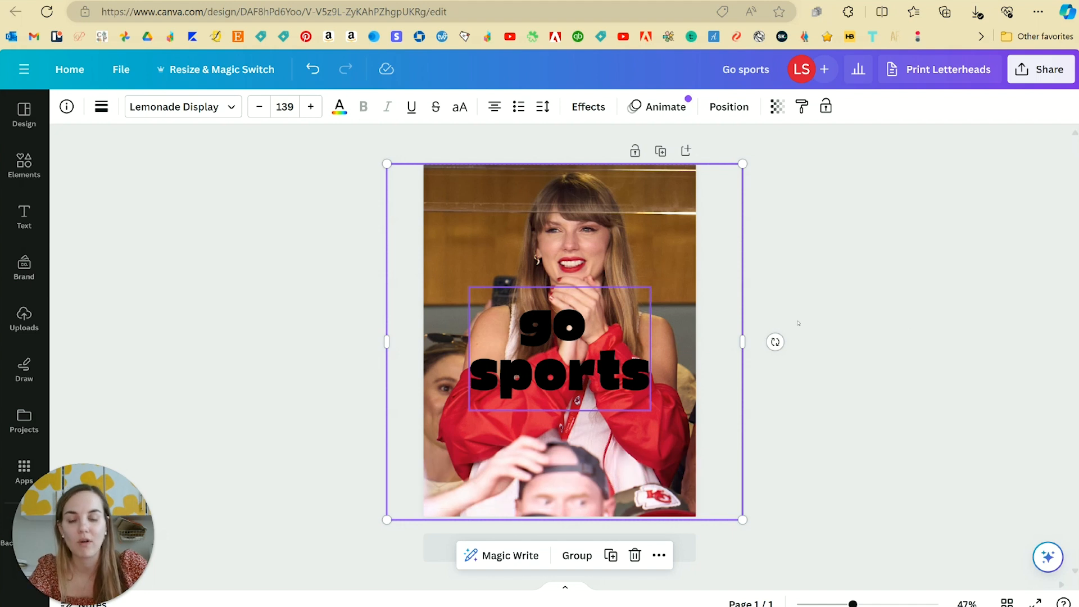
{"action": "key", "text": "ctrl+g"}
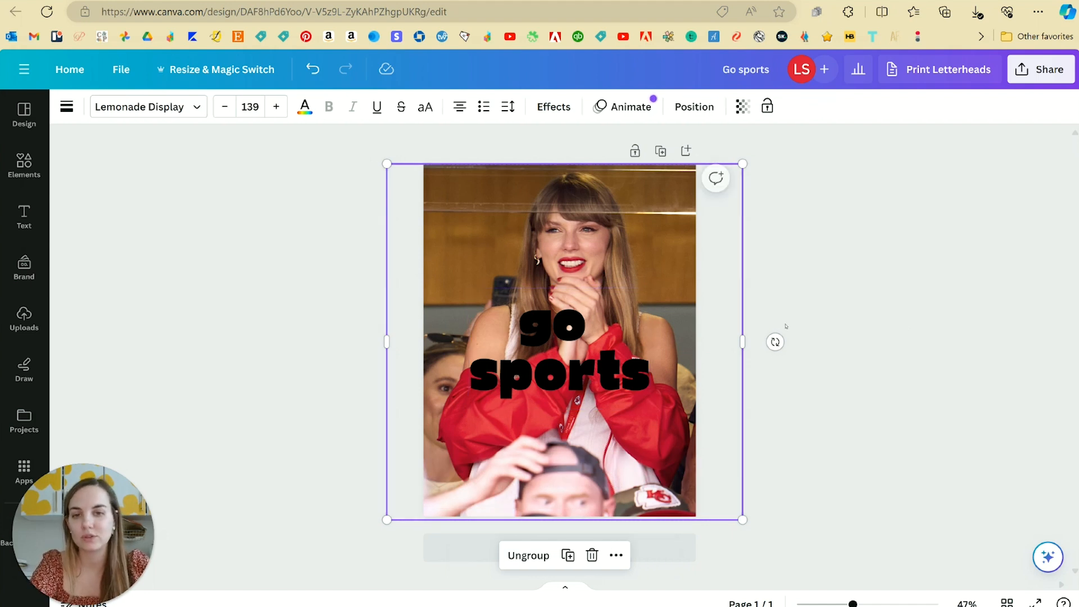
Step: Try moving the grouped text and photo across the page, and undo the move
{"action": "left_click_drag", "start_coordinate": [497, 335], "coordinate": [703, 323]}
{"action": "key", "text": "ctrl+z"}
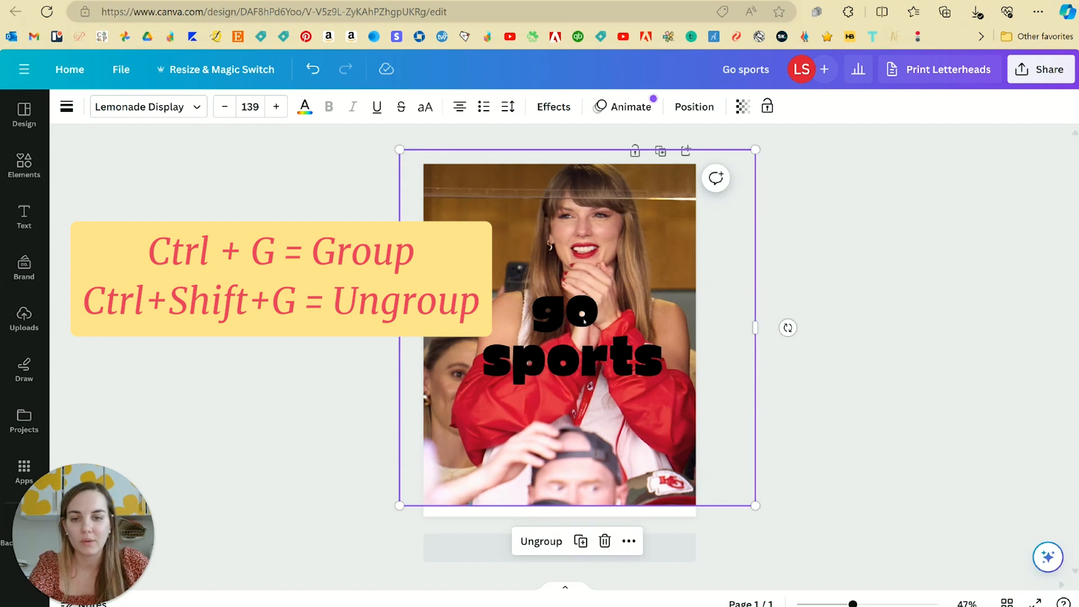
{"action": "key", "text": "ctrl+y"}
{"action": "key", "text": "ctrl+z"}
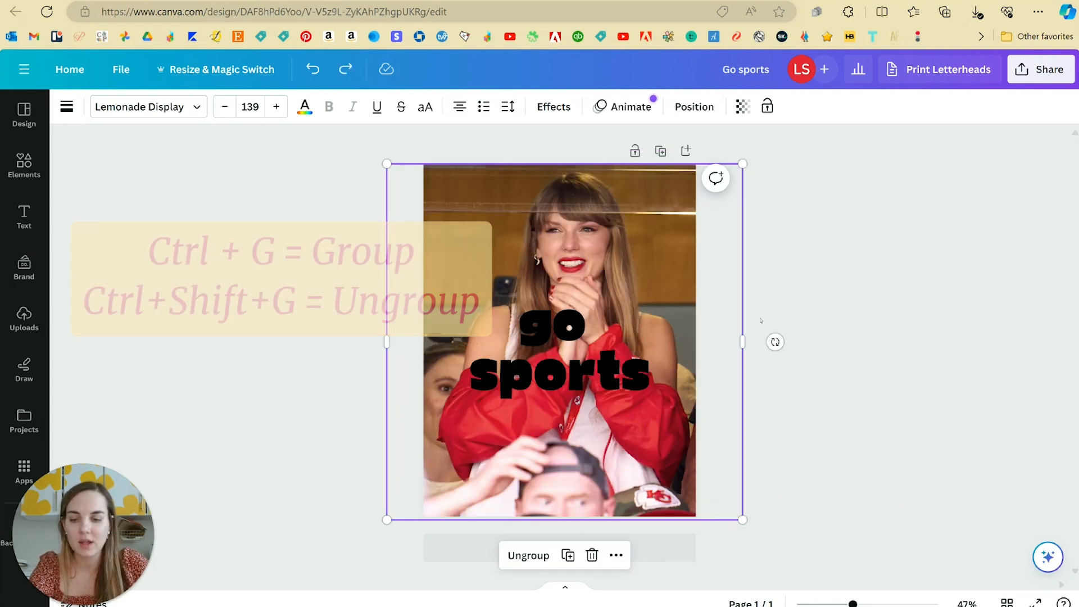
Step: Ungroup the text from the photo and shift the "go sports" text slightly up and to the right
{"action": "key", "text": "ctrl+shift+g"}
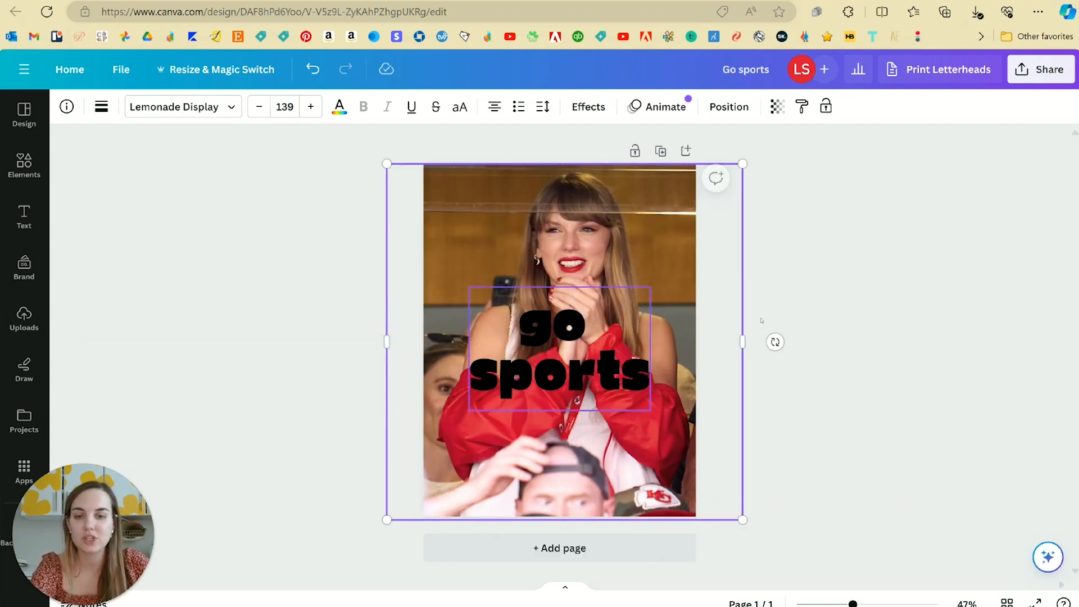
{"action": "left_click", "coordinate": [578, 363]}
{"action": "left_click_drag", "start_coordinate": [578, 363], "coordinate": [614, 351]}
{"action": "left_click", "coordinate": [776, 307]}
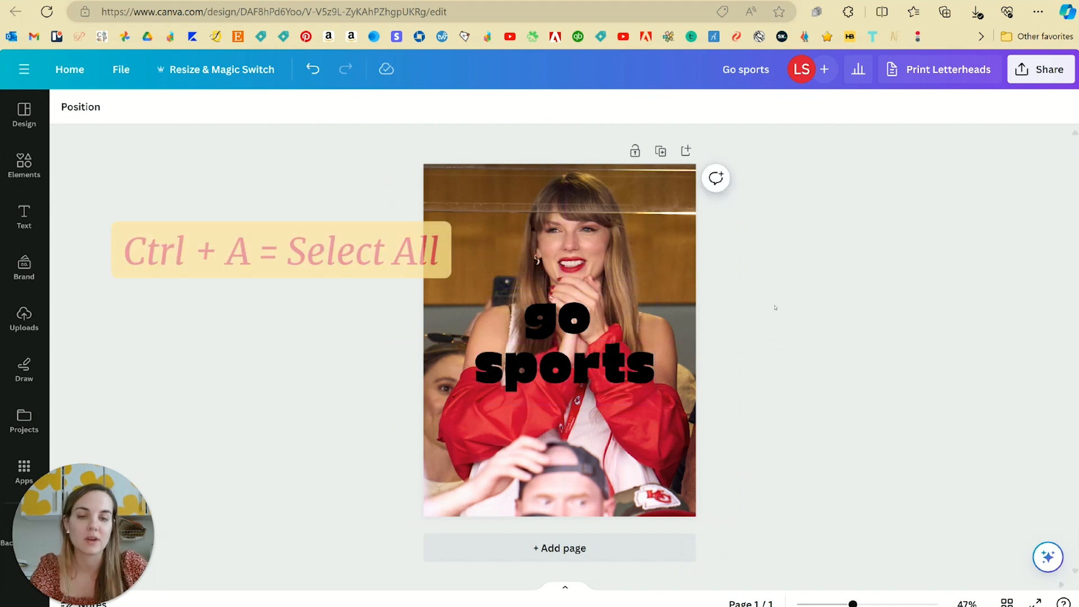
Step: Select everything on the page, and then only the photo behind the "go sports" text, before clearing the selection
{"action": "key", "text": "ctrl+a"}
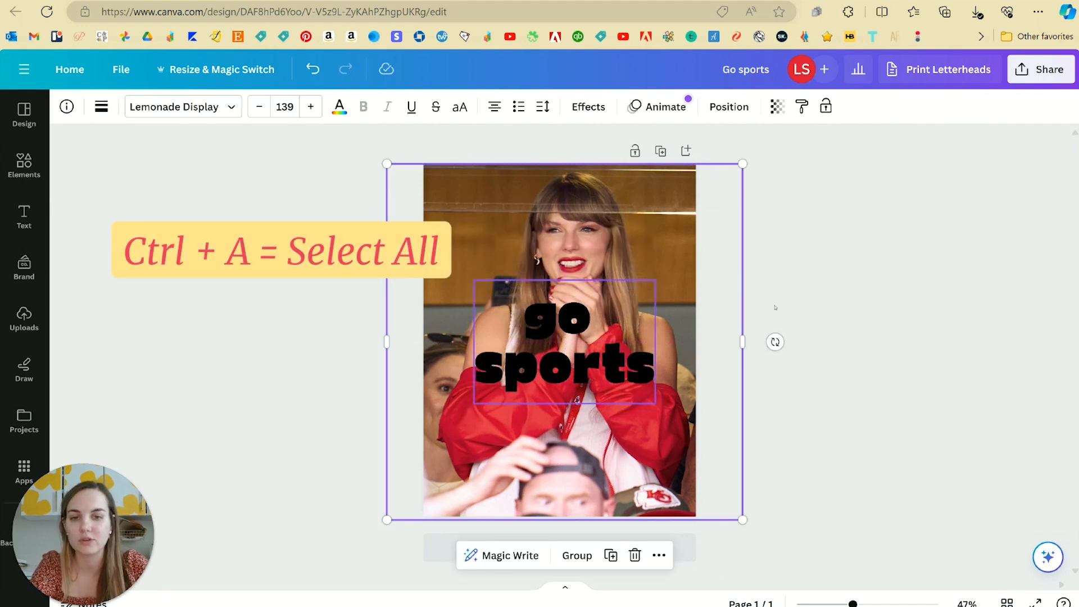
{"action": "left_click", "coordinate": [647, 366]}
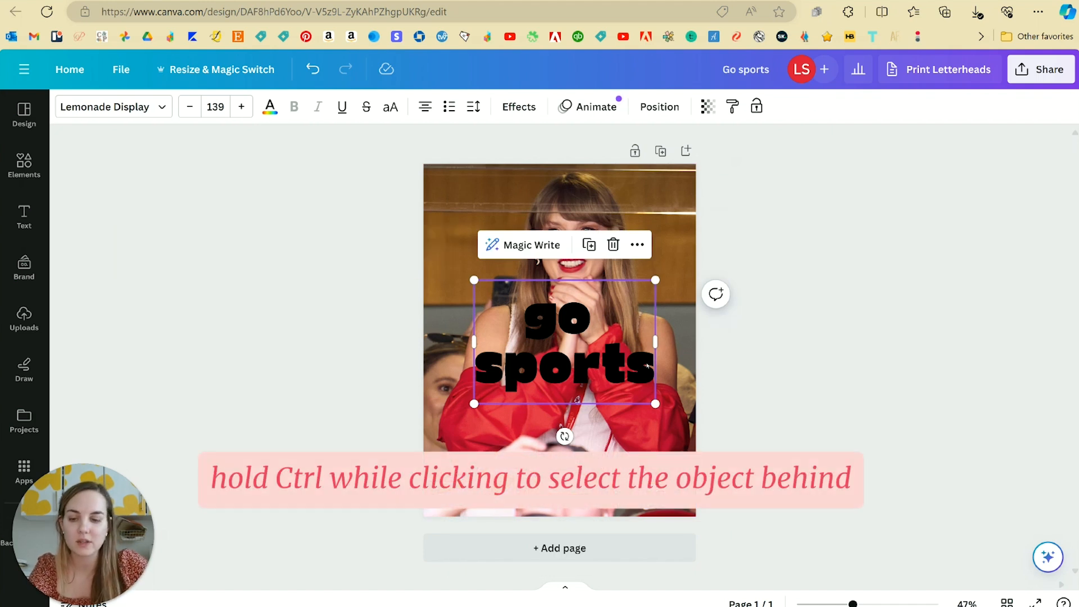
{"action": "left_click", "coordinate": [648, 366], "text": "ctrl"}
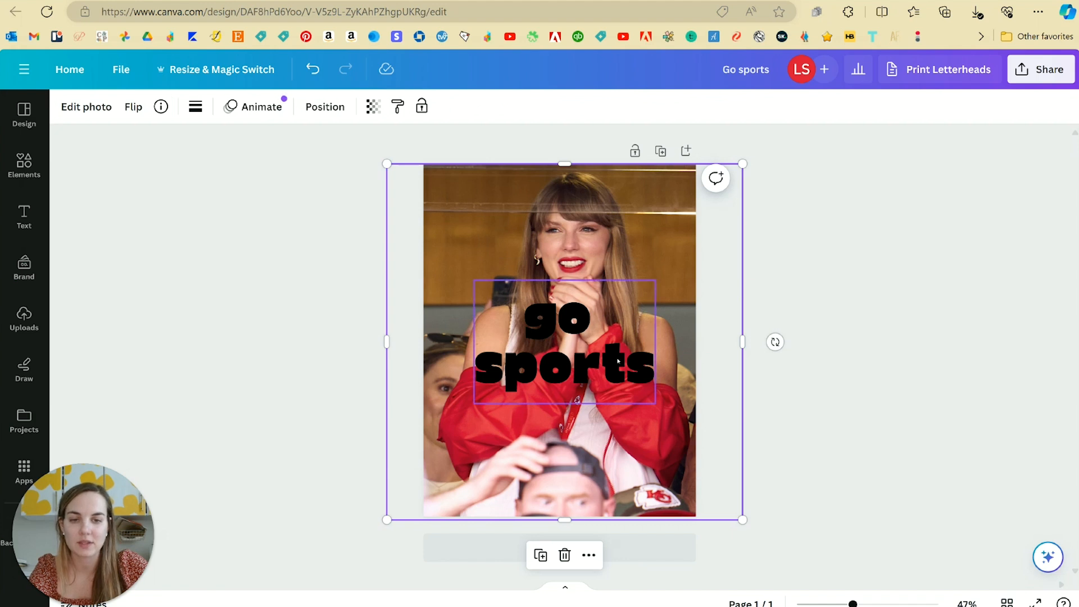
{"action": "left_click", "coordinate": [619, 361]}
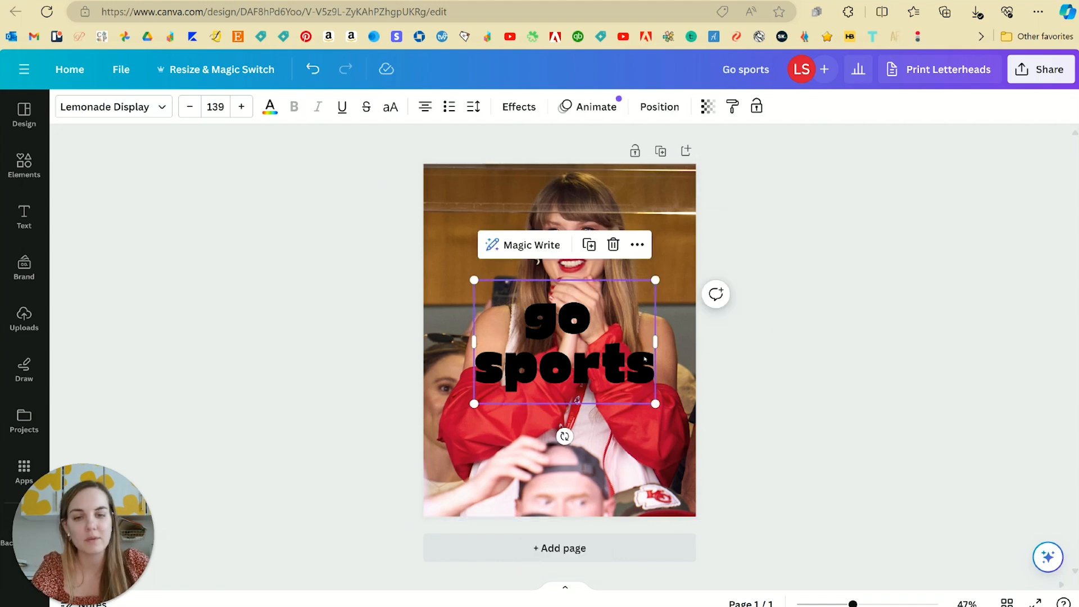
{"action": "left_click", "coordinate": [747, 376]}
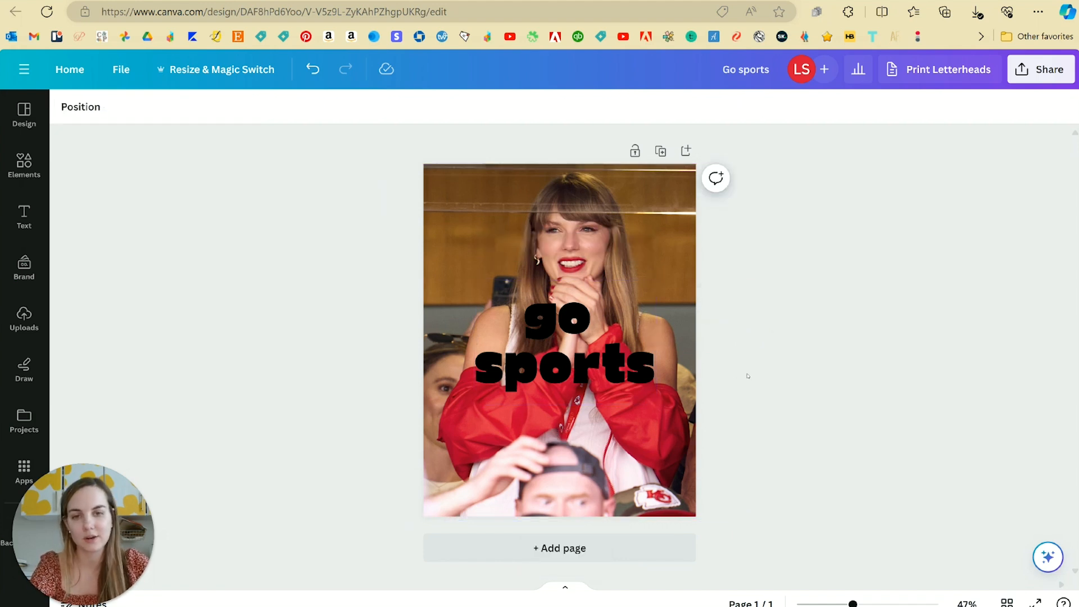
Step: Undo and redo the recent text edits, stepping back until the text is "Go sports" in Body Grotesque
{"action": "key", "text": "ctrl+z"}
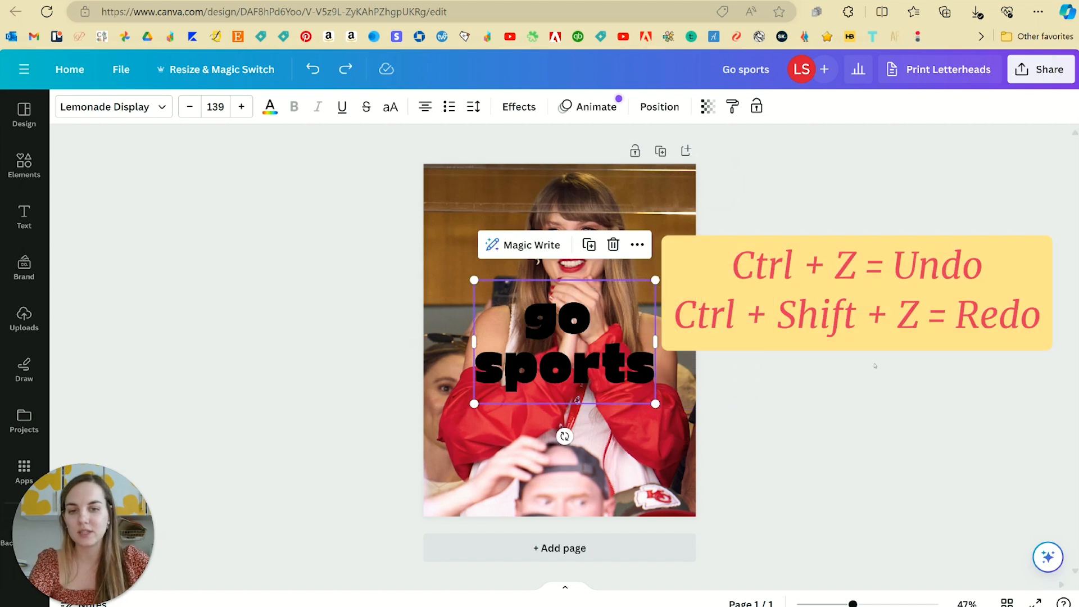
{"action": "key", "text": "ctrl+shift+z"}
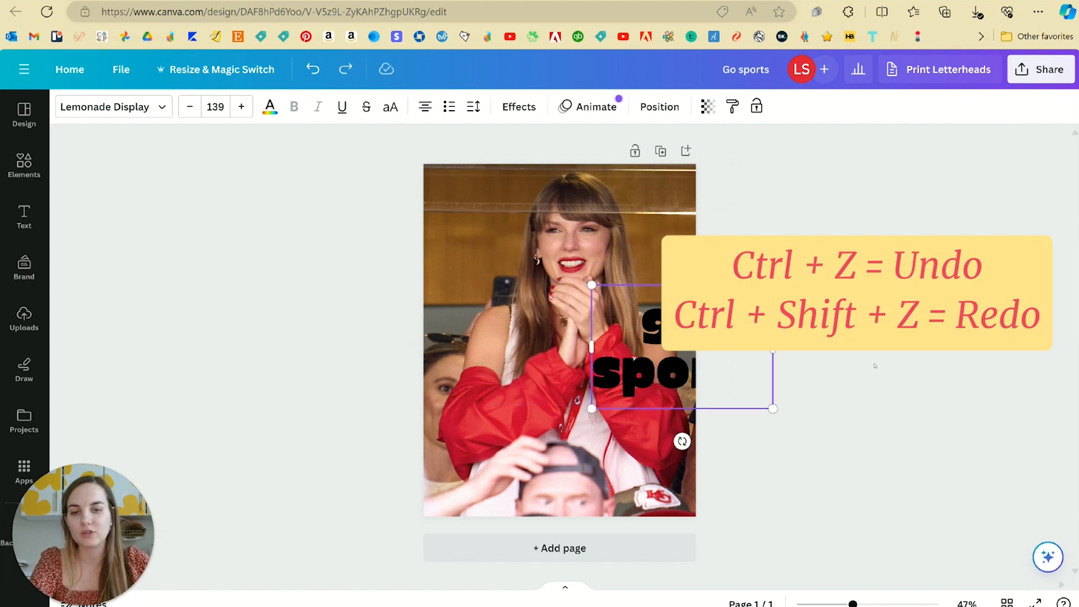
{"action": "key", "text": "ctrl+z"}
{"action": "key", "text": "ctrl+z"}
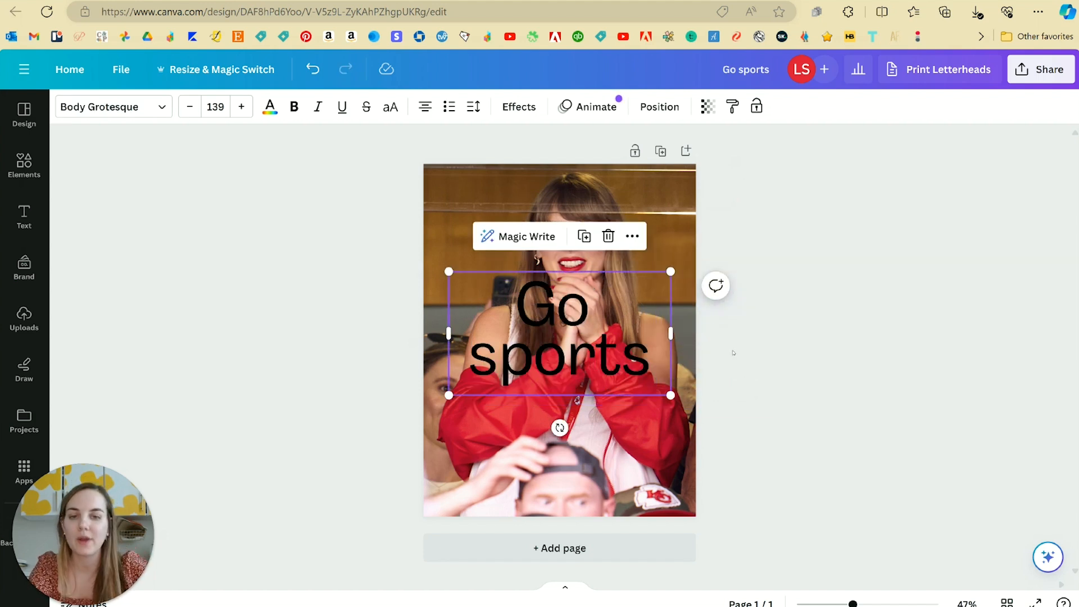
Step: Try bold, underline and italic formatting on the "Go sports" text, switching each style off again
{"action": "key", "text": "ctrl+b"}
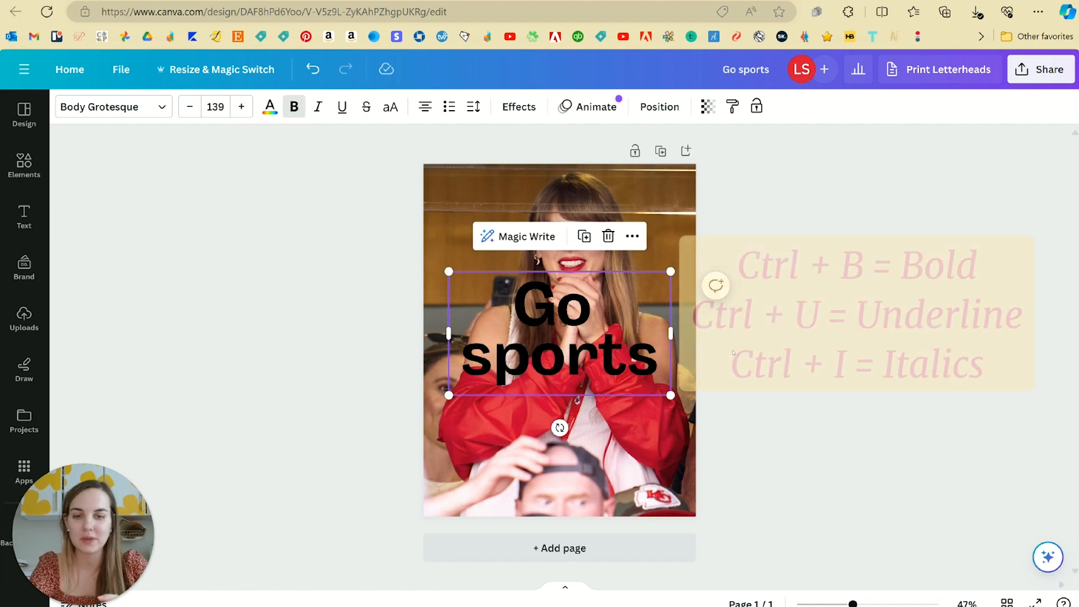
{"action": "key", "text": "ctrl+b"}
{"action": "key", "text": "ctrl+u"}
{"action": "key", "text": "ctrl+u"}
{"action": "key", "text": "ctrl+i"}
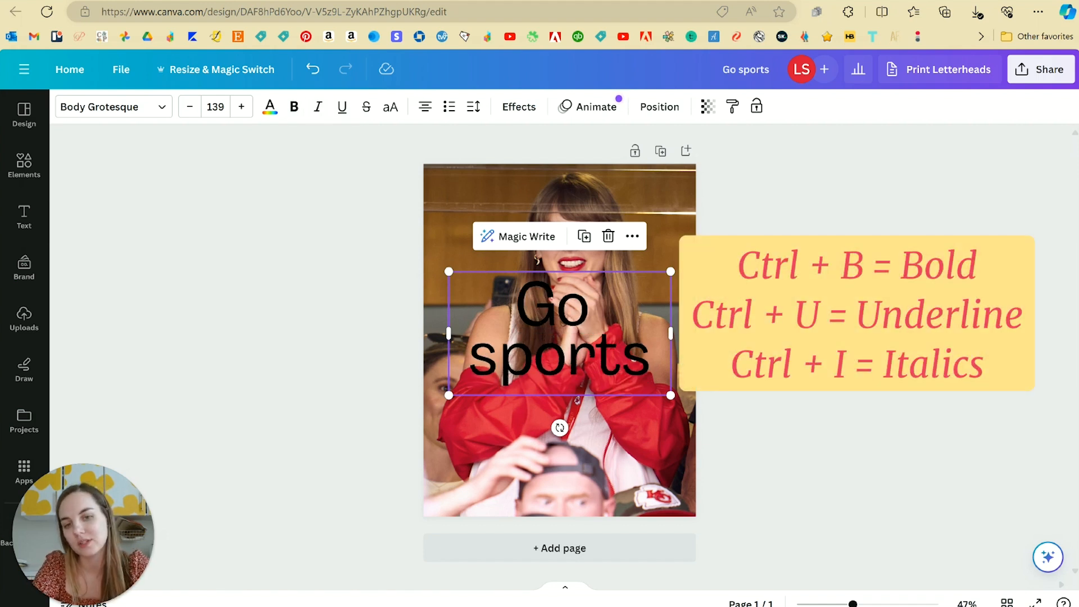
{"action": "key", "text": "ctrl+i"}
{"action": "key", "text": "ctrl+u"}
{"action": "key", "text": "ctrl+u"}
{"action": "key", "text": "ctrl+u"}
{"action": "key", "text": "ctrl+u"}
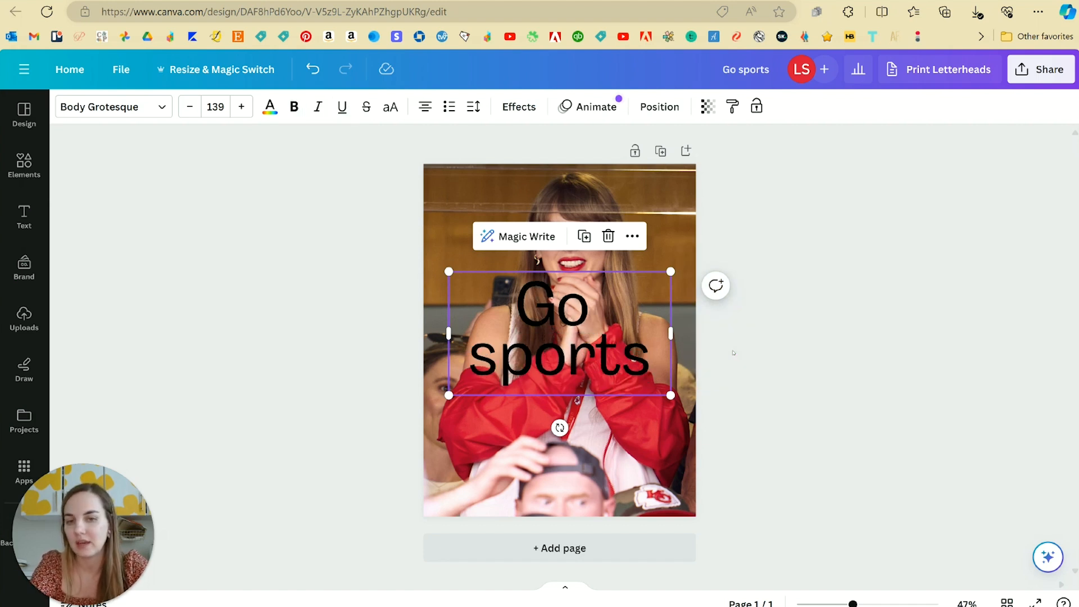
Step: Add a circle at the centre of the page and delete it
{"action": "left_click", "coordinate": [285, 283]}
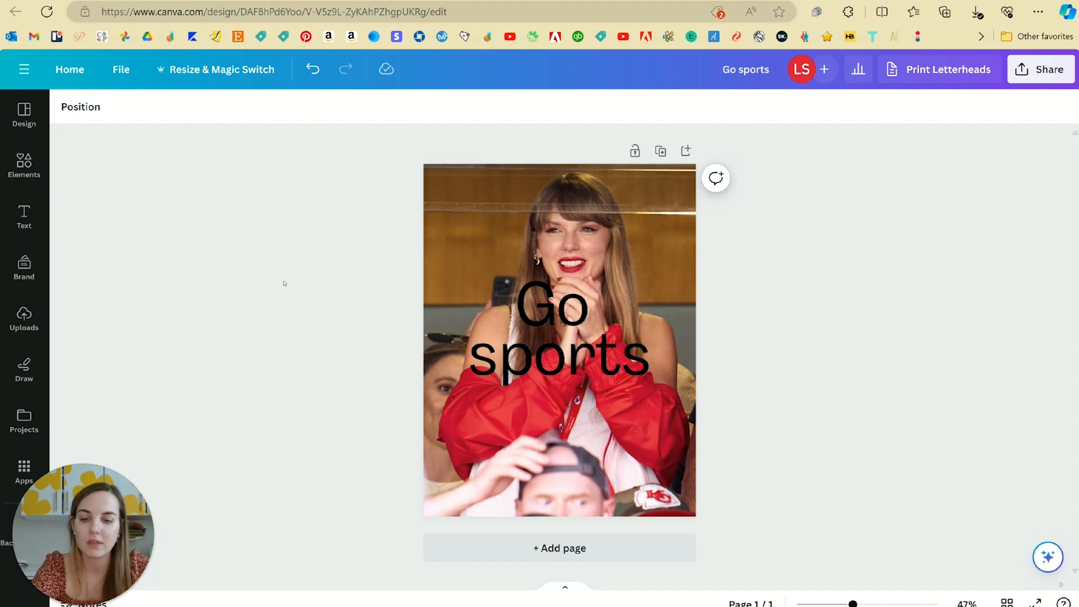
{"action": "key", "text": "c"}
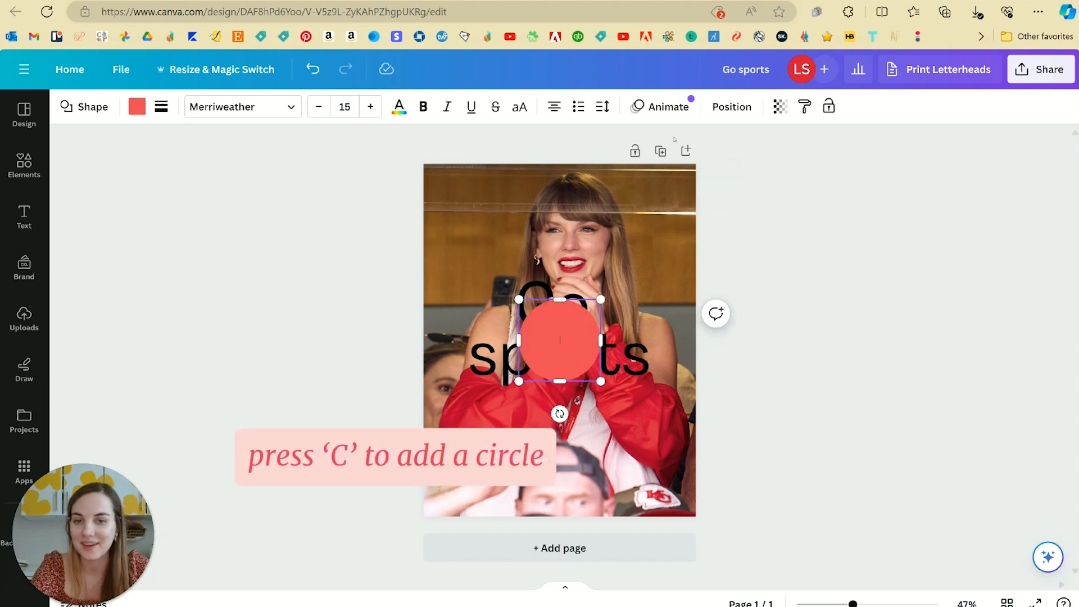
{"action": "key", "text": "Escape"}
{"action": "left_click", "coordinate": [566, 327]}
{"action": "key", "text": "Delete"}
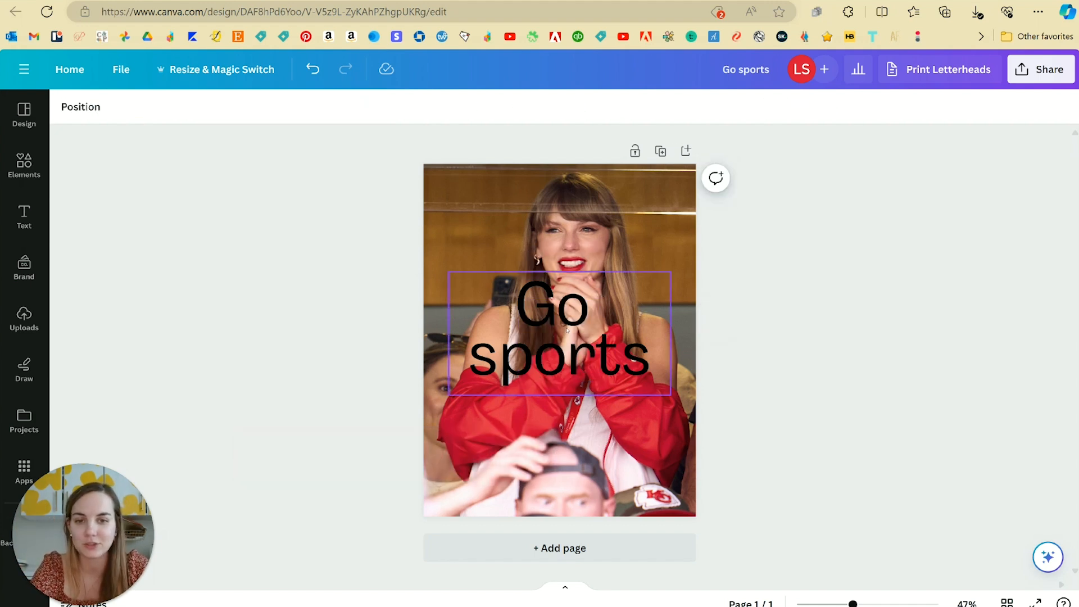
Step: Add a new text box and a rectangle at the centre of the page
{"action": "key", "text": "t"}
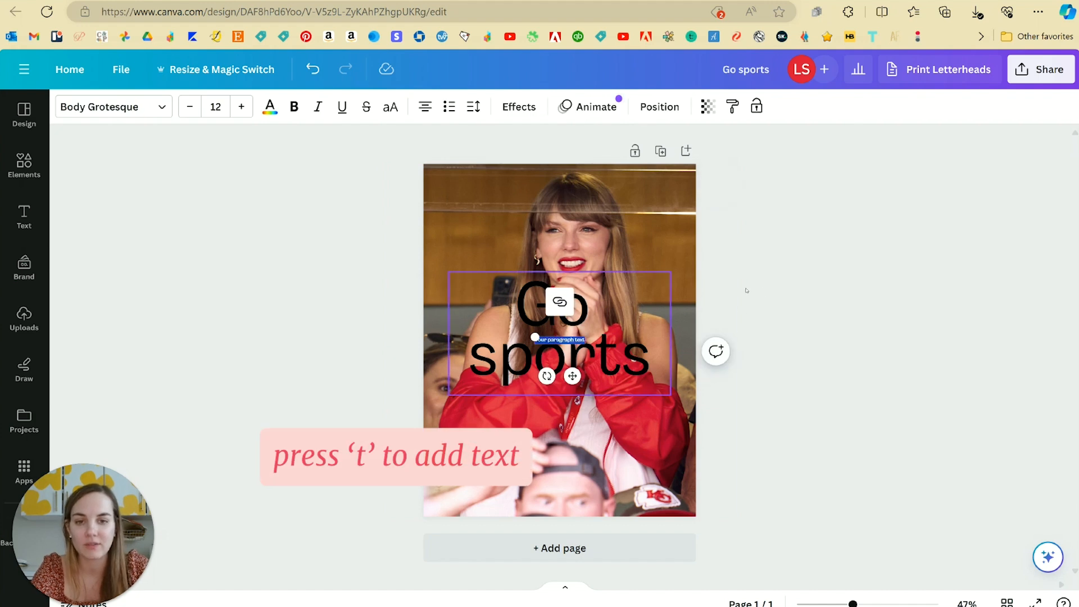
{"action": "key", "text": "Escape"}
{"action": "key", "text": "r"}
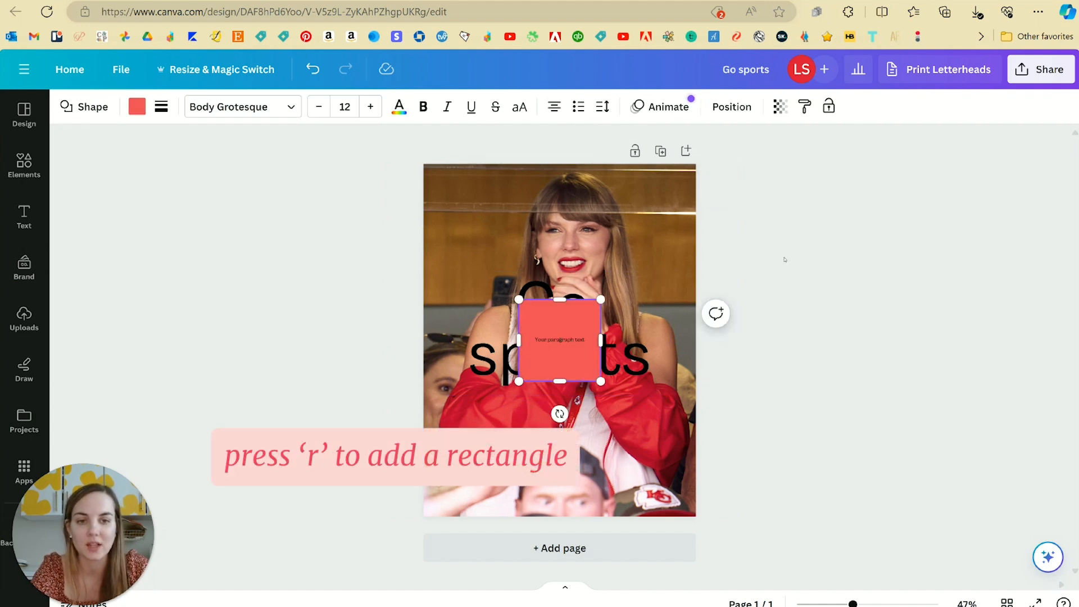
{"action": "key", "text": "Escape"}
Step: Add a line across the rectangle, and clear the added elements from the page
{"action": "key", "text": "l"}
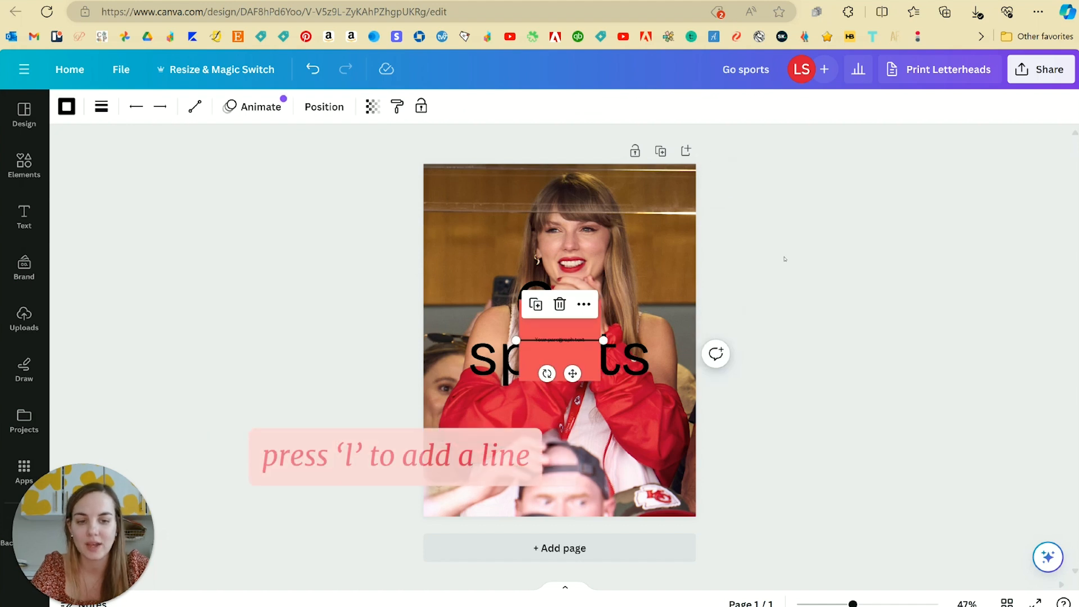
{"action": "key", "text": "Escape"}
{"action": "double_click", "coordinate": [583, 340]}
{"action": "key", "text": "Escape"}
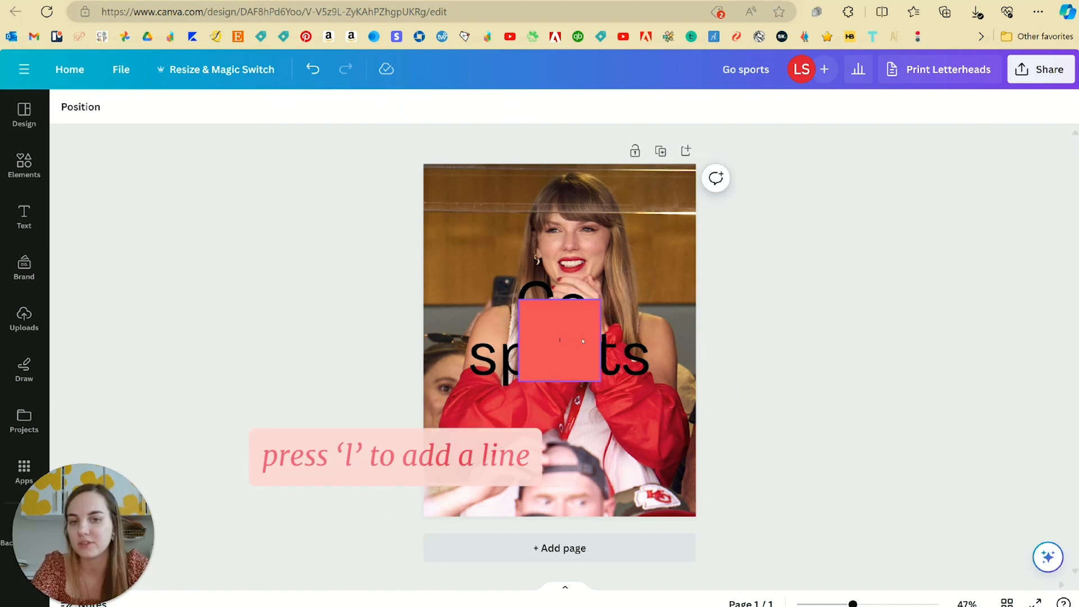
{"action": "left_click", "coordinate": [583, 340]}
{"action": "key", "text": "Delete"}
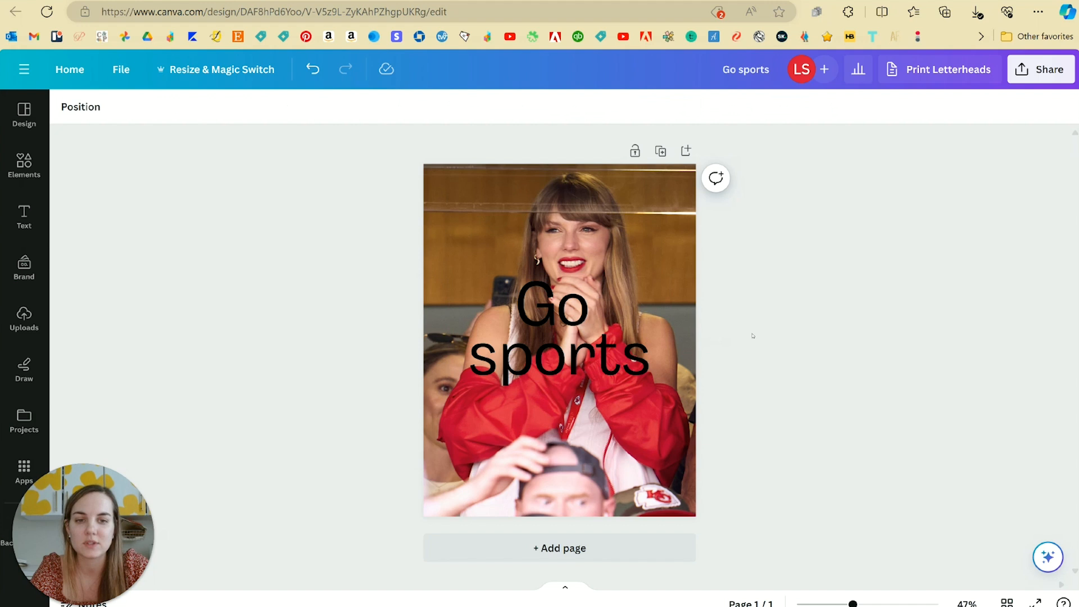
{"action": "key", "text": "ctrl+z"}
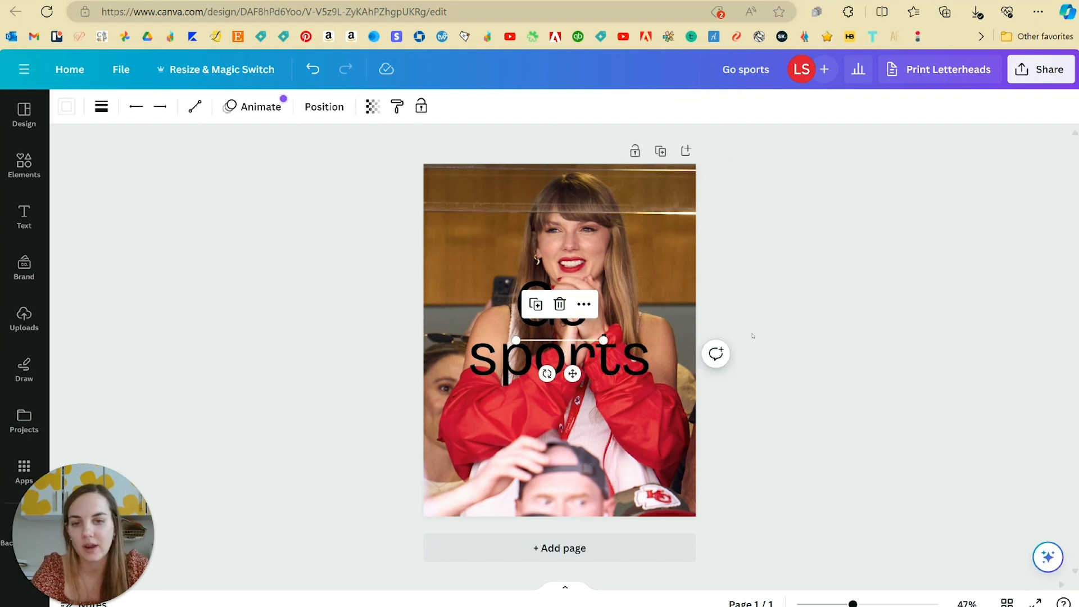
{"action": "key", "text": "ctrl+y"}
Step: Zoom the canvas in and back out with the photo selected, ending at 50%
{"action": "left_click", "coordinate": [662, 236]}
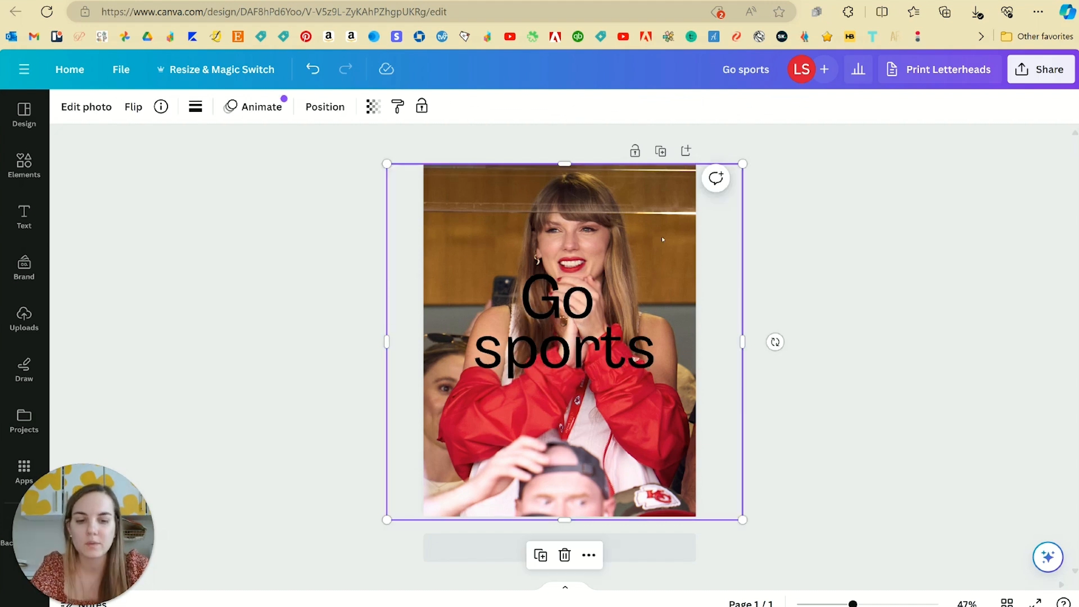
{"action": "key", "text": "ctrl+plus"}
{"action": "key", "text": "ctrl+plus"}
{"action": "key", "text": "ctrl+minus"}
{"action": "key", "text": "ctrl+minus"}
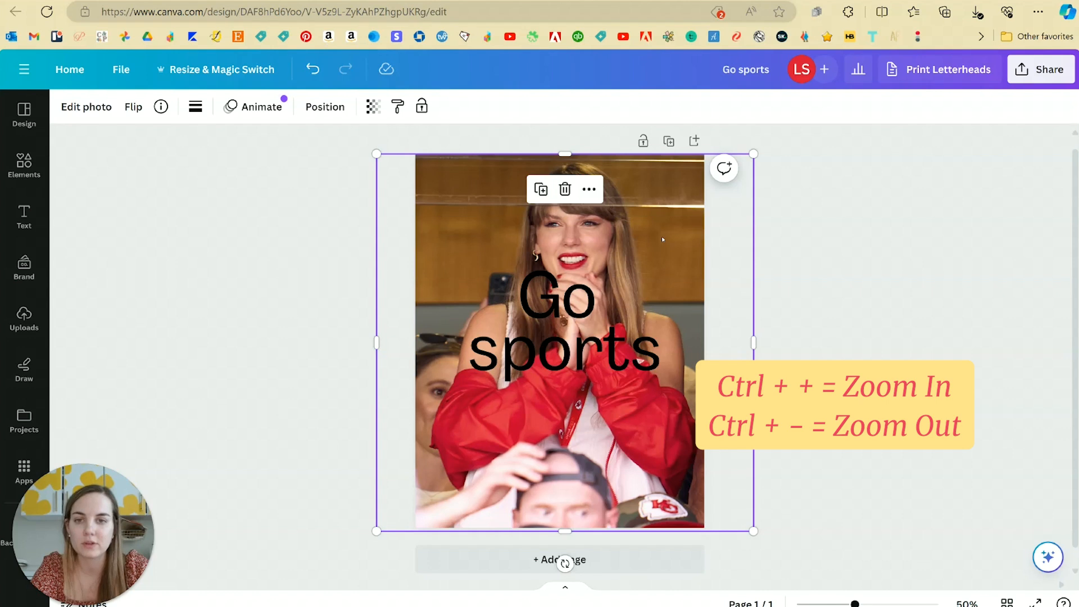
Step: Step the font size of the whole "Go sports" text down and up, ending at 136
{"action": "double_click", "coordinate": [564, 295]}
{"action": "key", "text": "ctrl+a"}
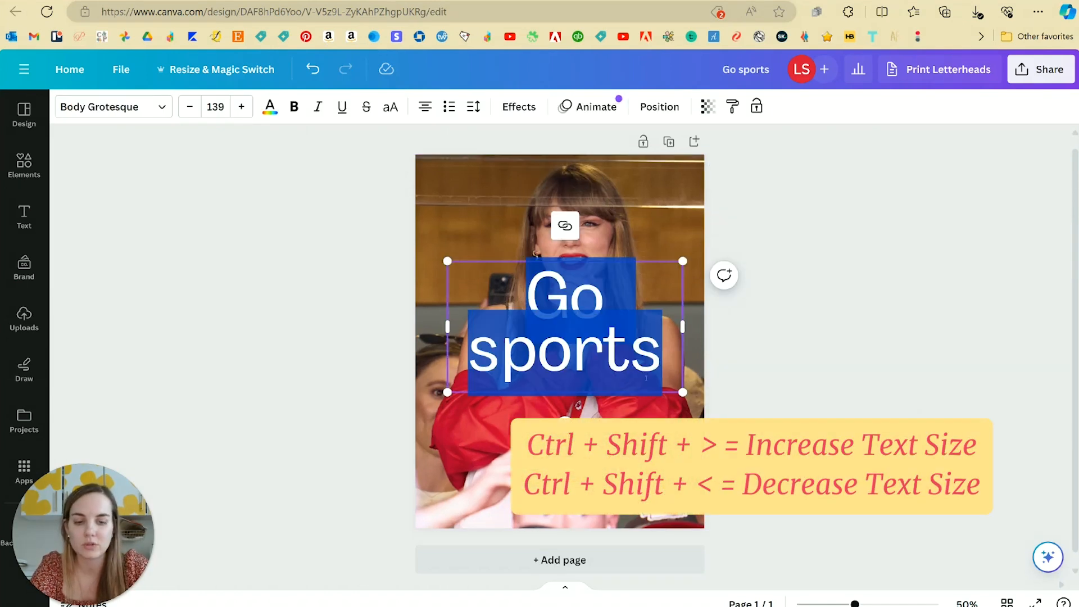
{"action": "key", "text": "ctrl+shift+less"}
{"action": "key", "text": "ctrl+shift+less"}
{"action": "key", "text": "ctrl+shift+less"}
{"action": "key", "text": "ctrl+shift+less"}
{"action": "key", "text": "ctrl+shift+less"}
{"action": "key", "text": "ctrl+shift+less"}
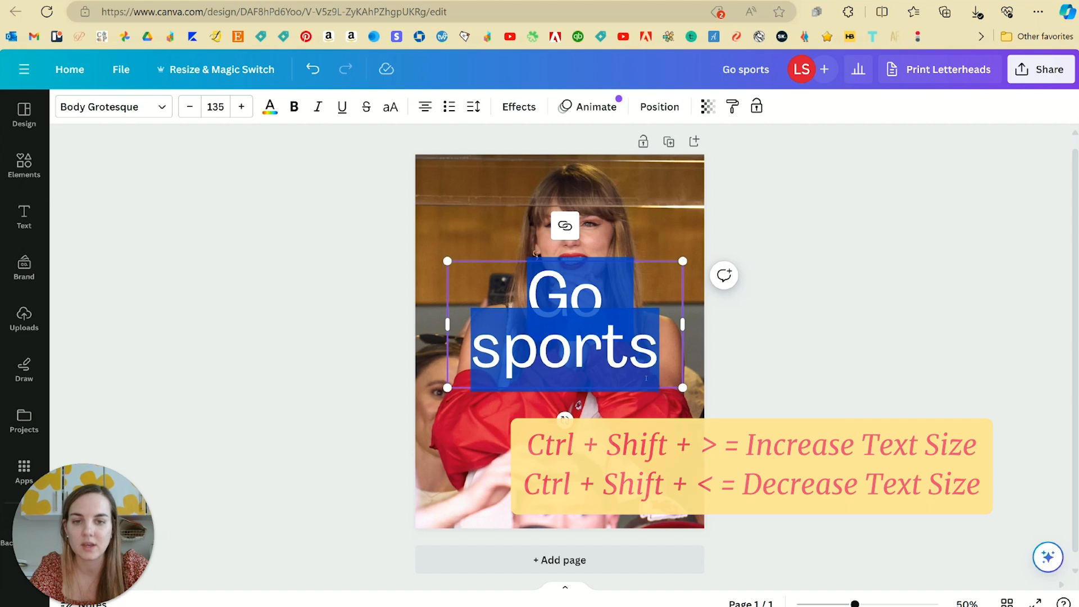
{"action": "key", "text": "ctrl+shift+greater"}
{"action": "key", "text": "ctrl+shift+greater"}
{"action": "key", "text": "ctrl+shift+greater"}
{"action": "key", "text": "ctrl+shift+greater"}
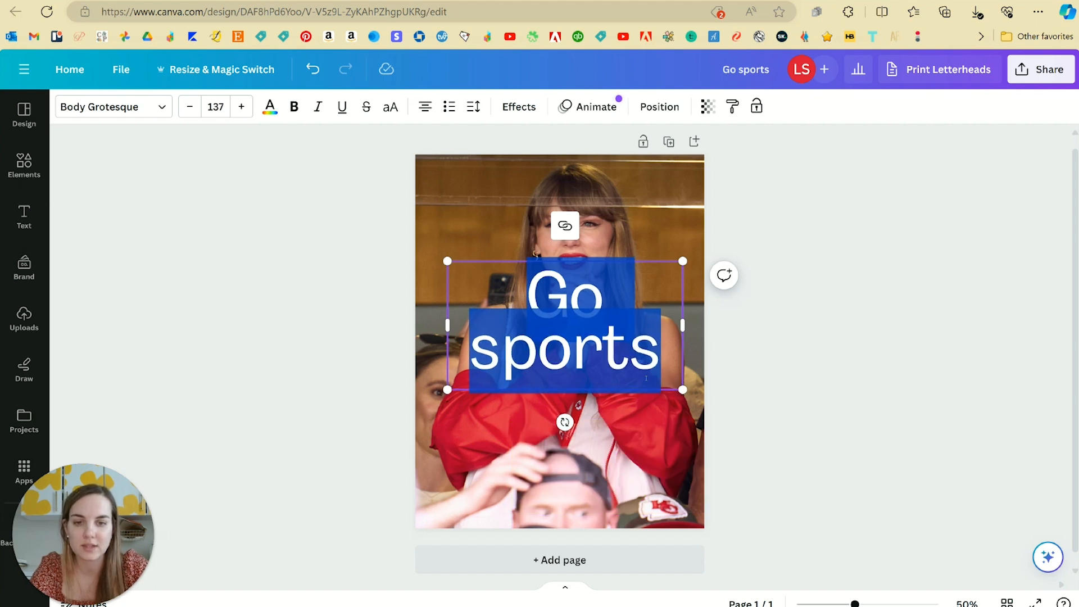
{"action": "key", "text": "ctrl+shift+less"}
{"action": "key", "text": "ctrl+shift+less"}
{"action": "key", "text": "ctrl+shift+less"}
{"action": "key", "text": "ctrl+shift+less"}
{"action": "key", "text": "ctrl+shift+greater"}
{"action": "key", "text": "ctrl+shift+greater"}
{"action": "key", "text": "ctrl+shift+greater"}
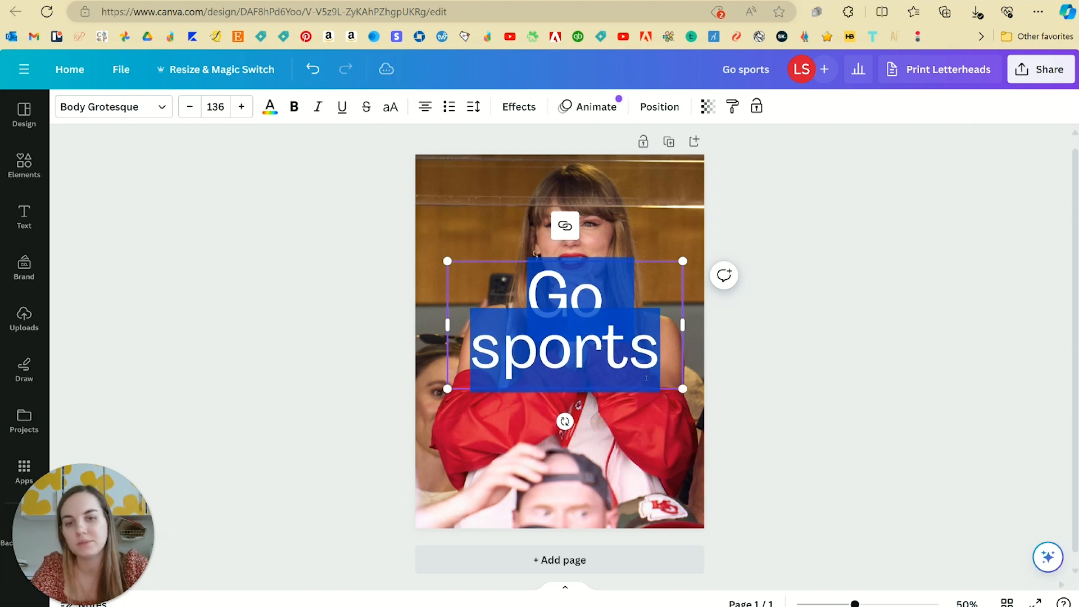
{"action": "key", "text": "ctrl+z"}
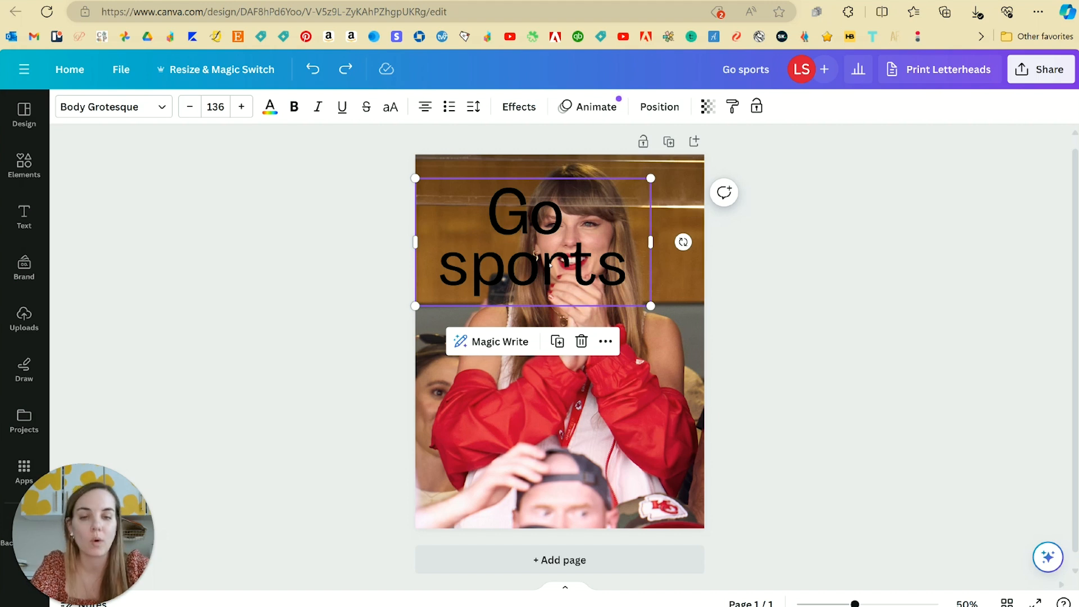
Step: Place a copy of the "Go sports" text below the original, and undo the extra copy
{"action": "left_click_drag", "start_coordinate": [549, 264], "coordinate": [581, 334]}
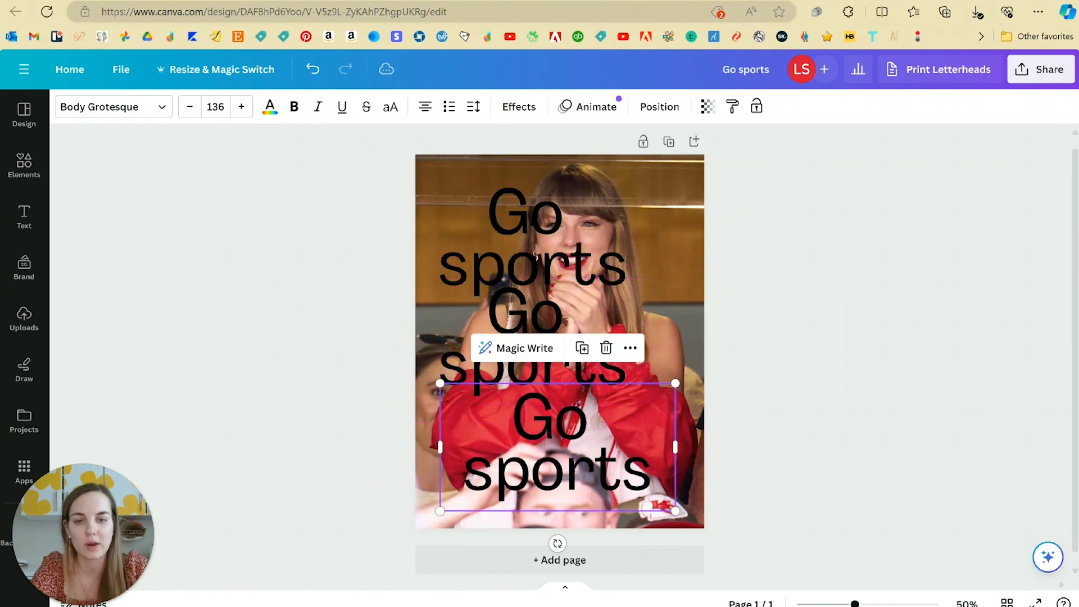
{"action": "key", "text": "ctrl+z"}
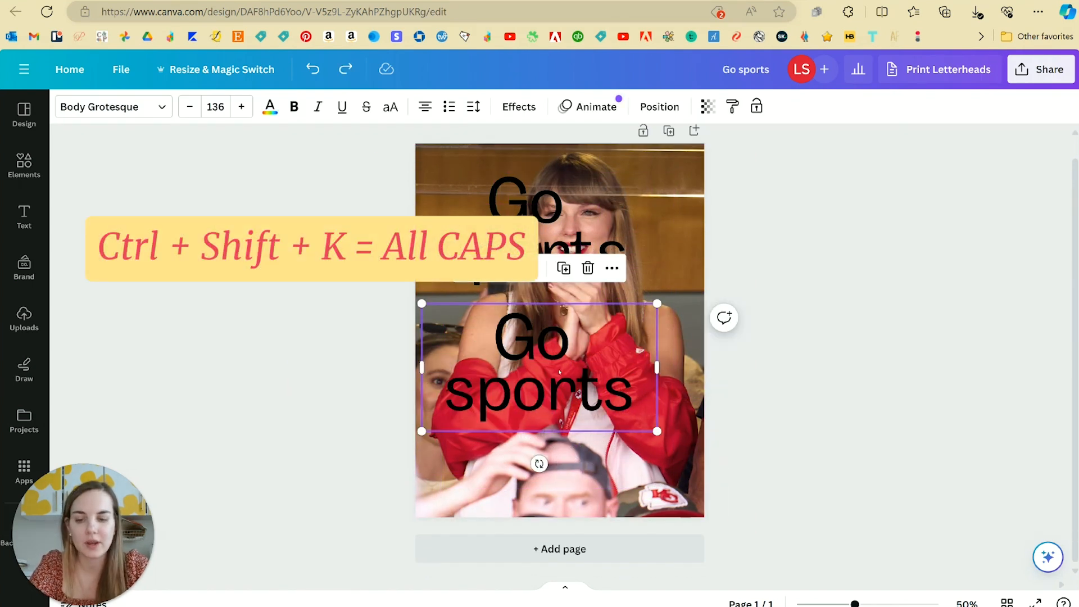
Step: Set the lower "Go sports" copy in all caps with centre alignment, and leave text editing
{"action": "key", "text": "ctrl+shift+k"}
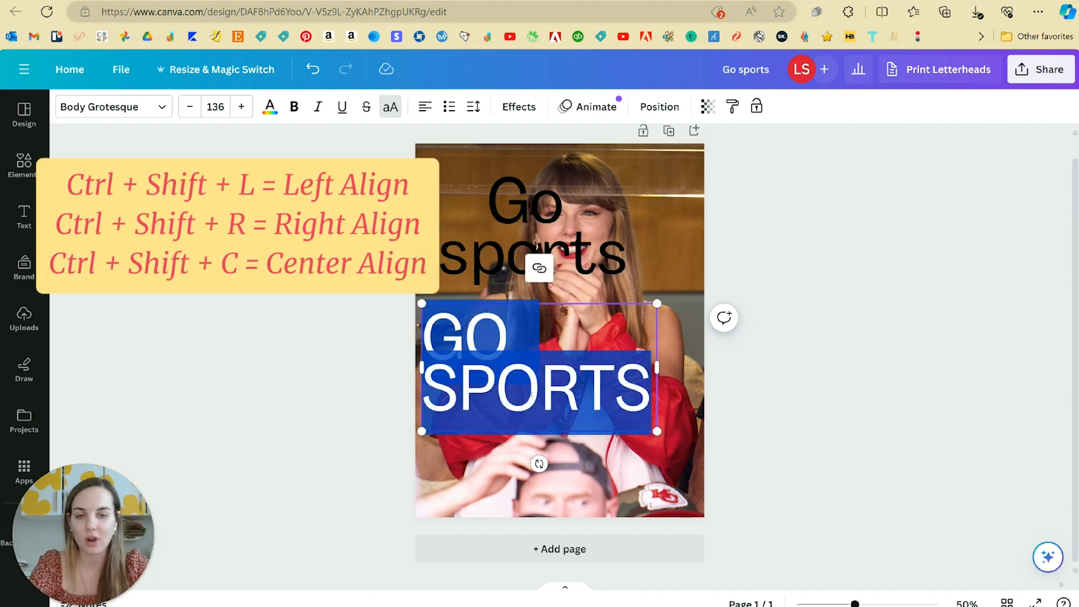
{"action": "key", "text": "ctrl+shift+c"}
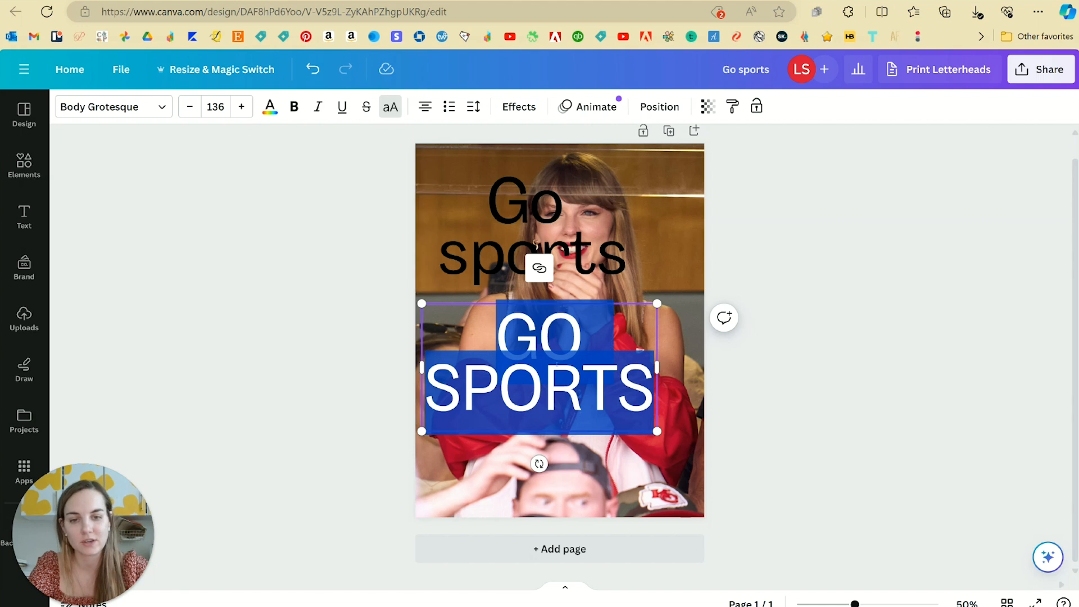
{"action": "left_click", "coordinate": [602, 401]}
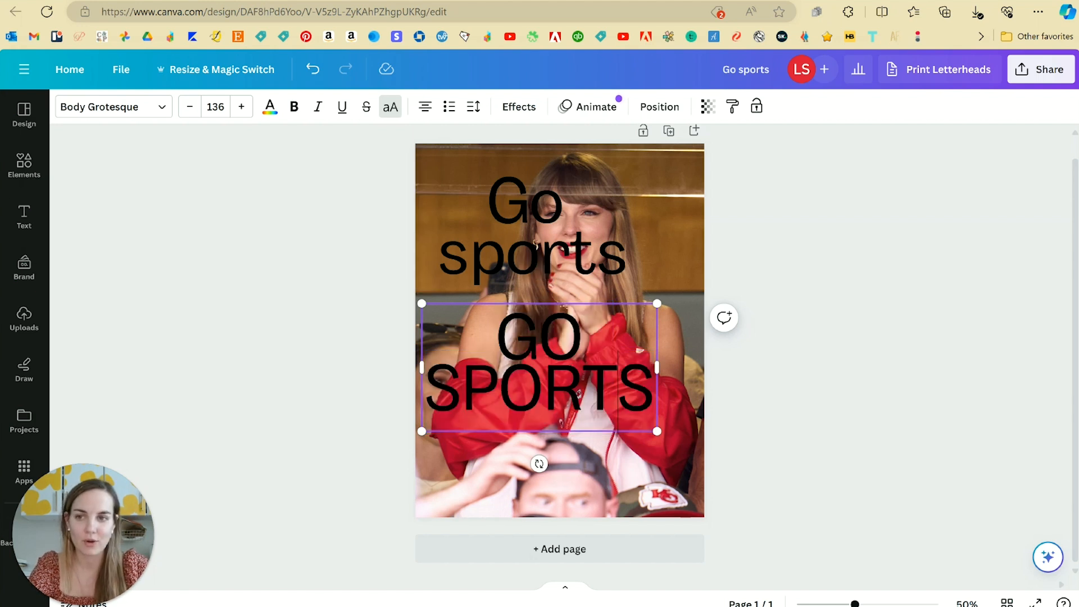
{"action": "left_click_drag", "start_coordinate": [655, 402], "coordinate": [432, 339]}
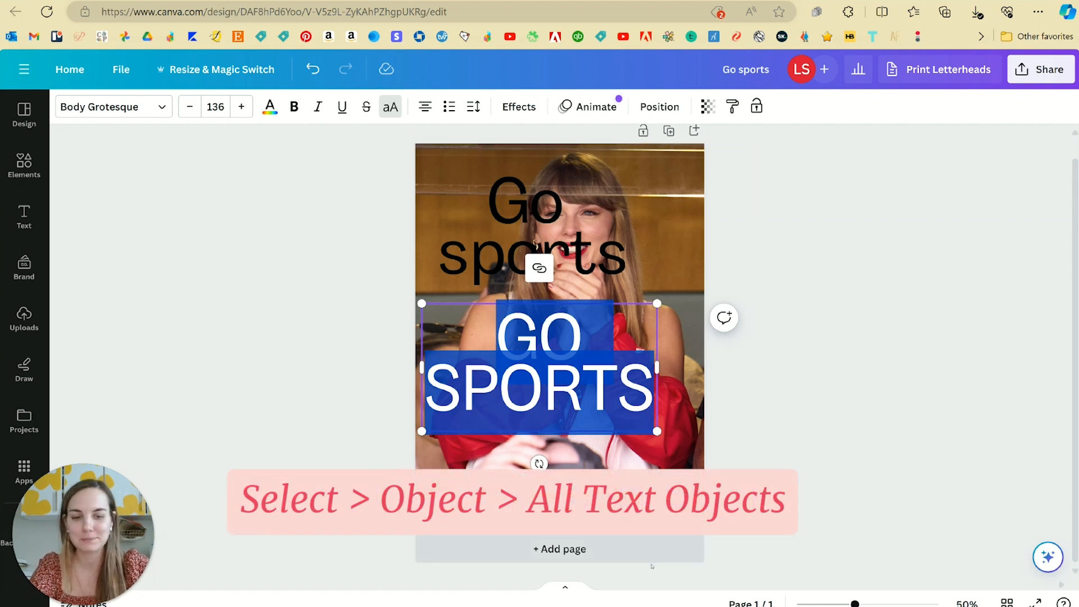
{"action": "key", "text": "Escape"}
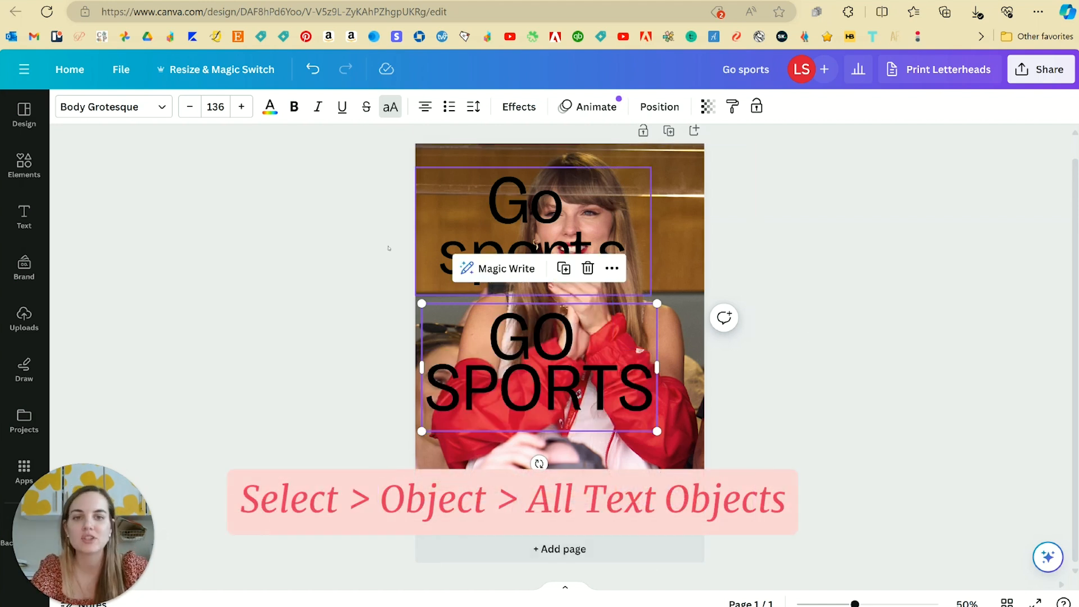
Step: View the arrangement options for the lower text, and move it backward behind the photo and forward again
{"action": "left_click", "coordinate": [649, 108]}
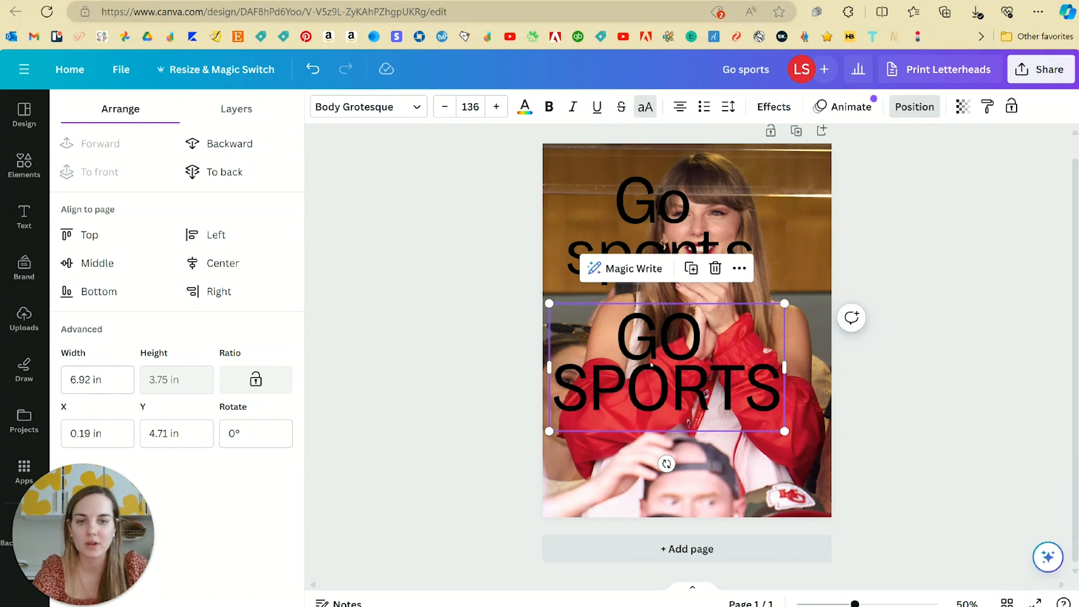
{"action": "left_click", "coordinate": [916, 107]}
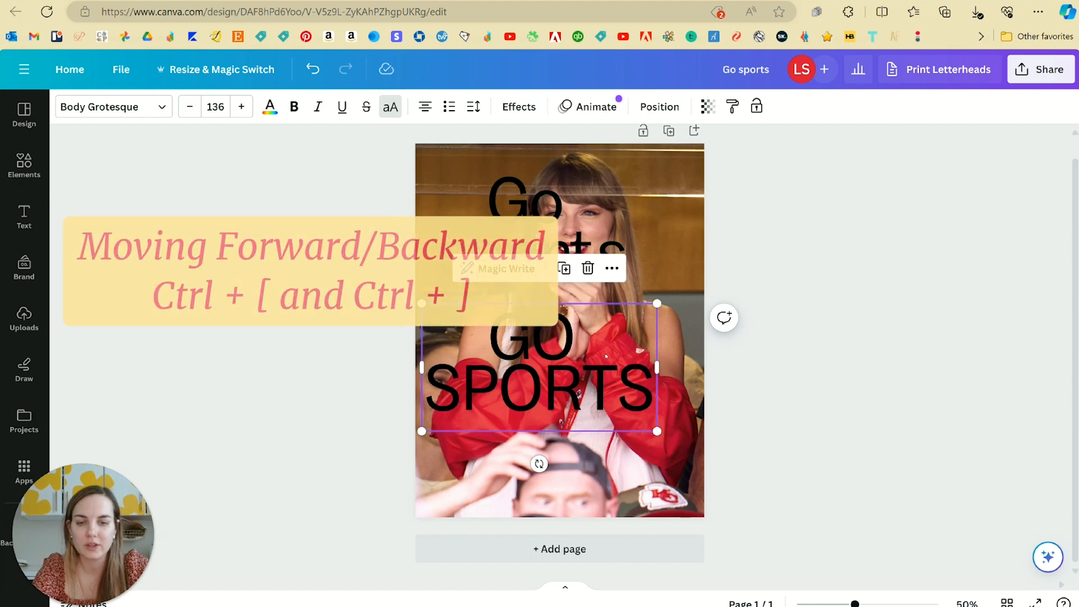
{"action": "key", "text": "ctrl+bracketleft"}
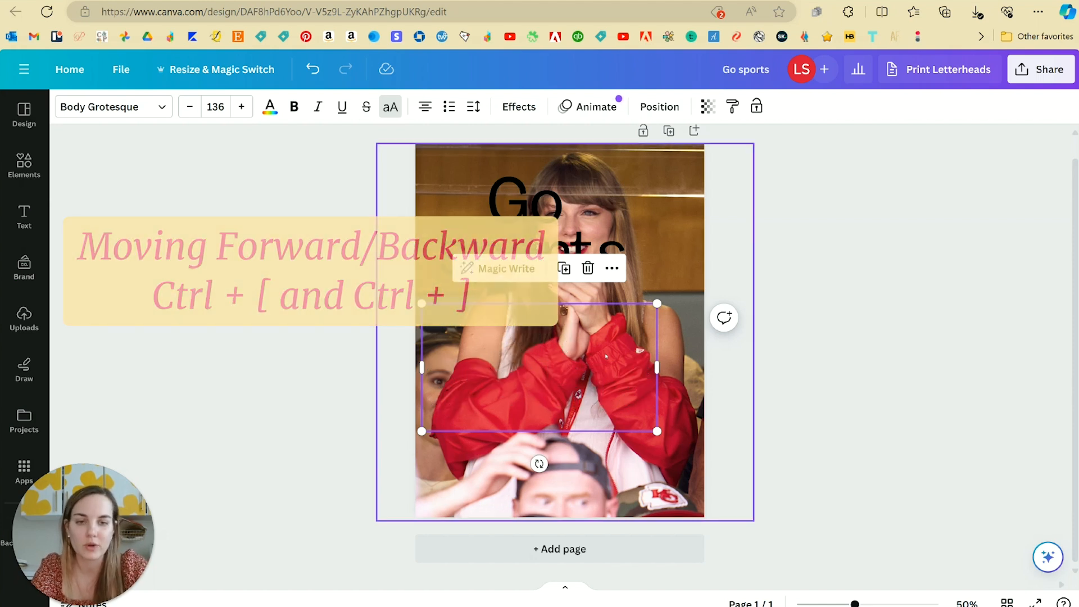
{"action": "key", "text": "ctrl+bracketright"}
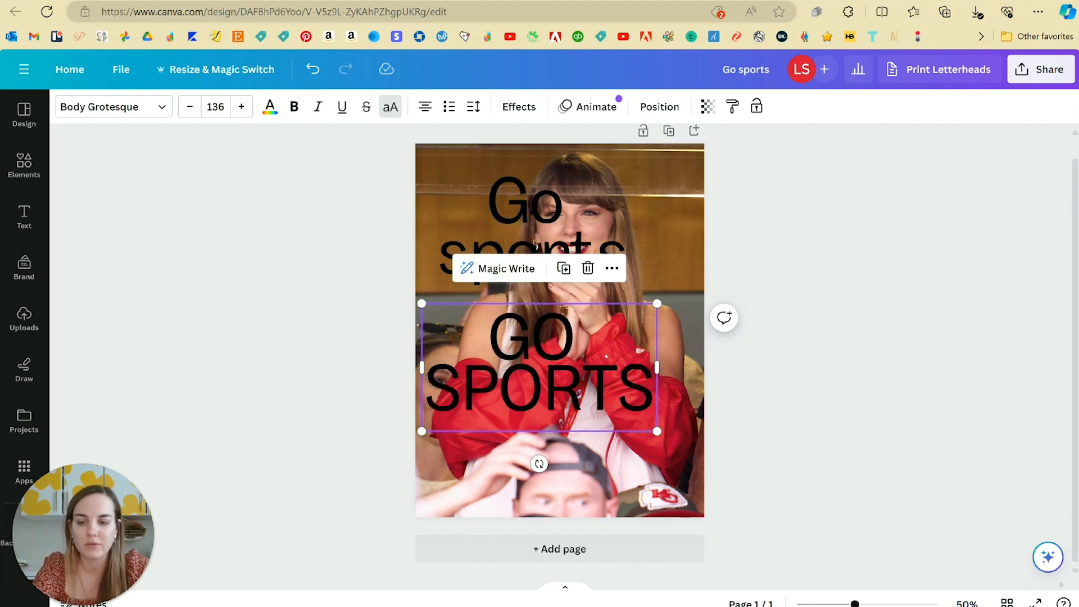
Step: Send the all-caps text to the very back and bring it to the very front repeatedly, ending at the front
{"action": "key", "text": "ctrl+alt+bracketleft"}
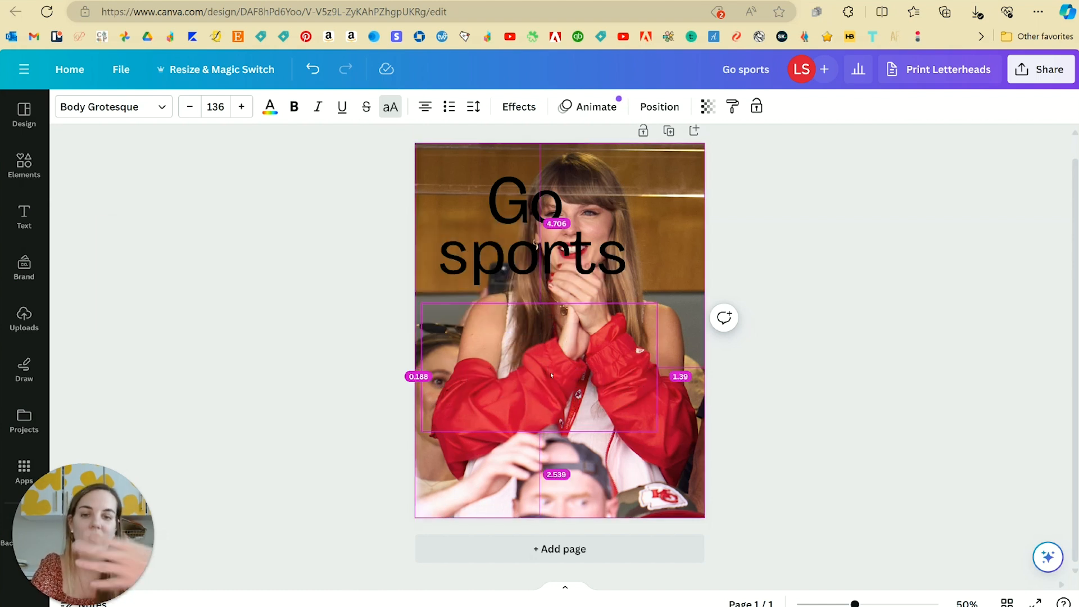
{"action": "key", "text": "ctrl+alt+bracketright"}
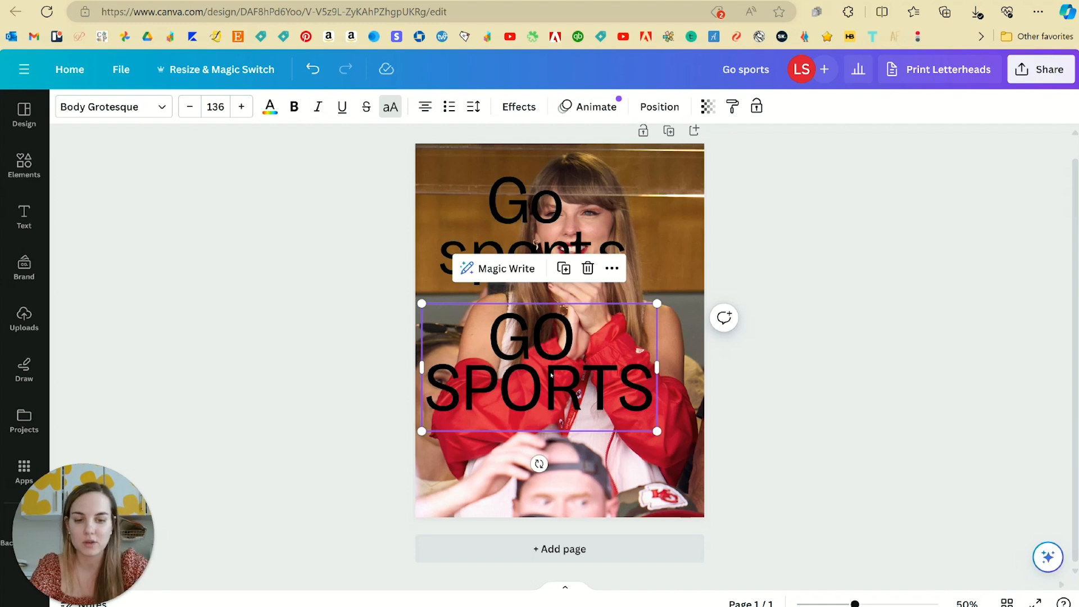
{"action": "key", "text": "ctrl+alt+bracketleft"}
{"action": "key", "text": "ctrl+alt+bracketright"}
{"action": "key", "text": "ctrl+alt+bracketleft"}
{"action": "key", "text": "ctrl+alt+bracketright"}
{"action": "key", "text": "ctrl+alt+bracketleft"}
{"action": "key", "text": "ctrl+alt+bracketright"}
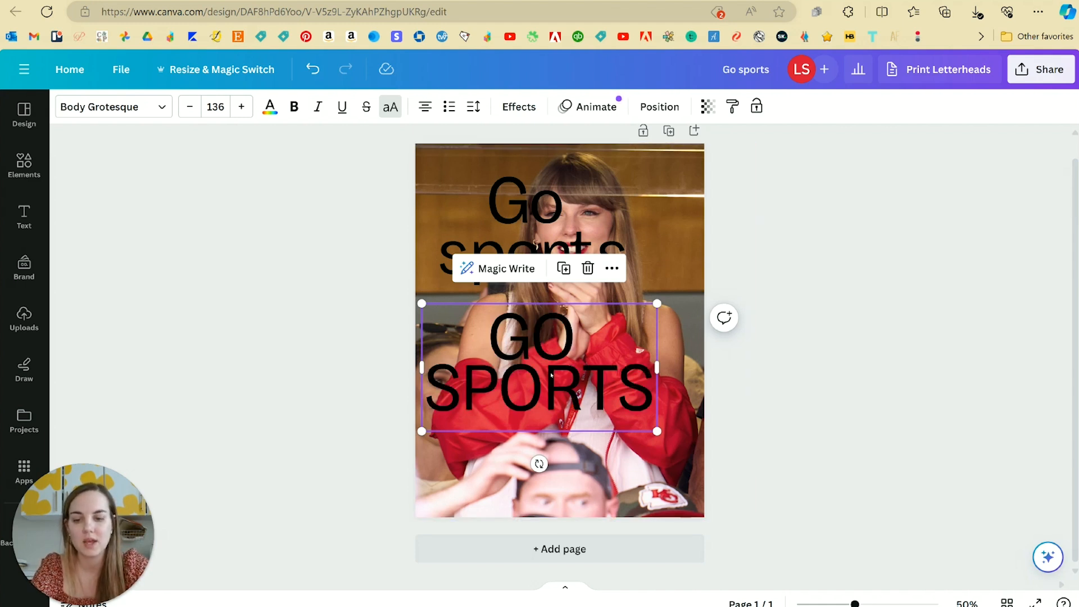
{"action": "key", "text": "ctrl+alt+bracketleft"}
{"action": "key", "text": "ctrl+alt+bracketright"}
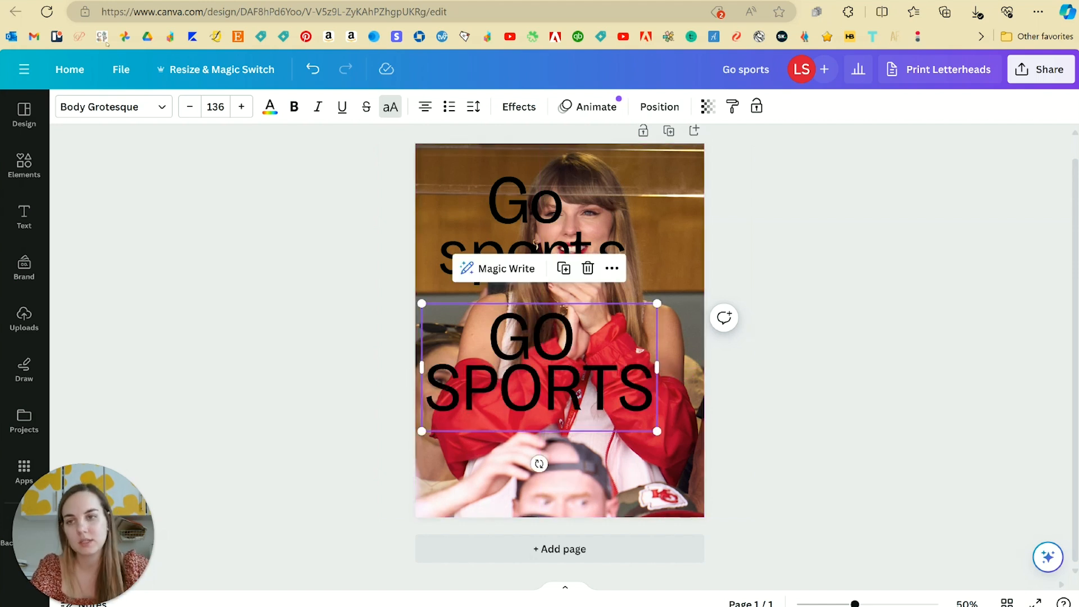
Step: Clear the text selection and the page selection so that nothing is selected
{"action": "scroll", "coordinate": [562, 337], "scroll_direction": "up", "scroll_amount": 1}
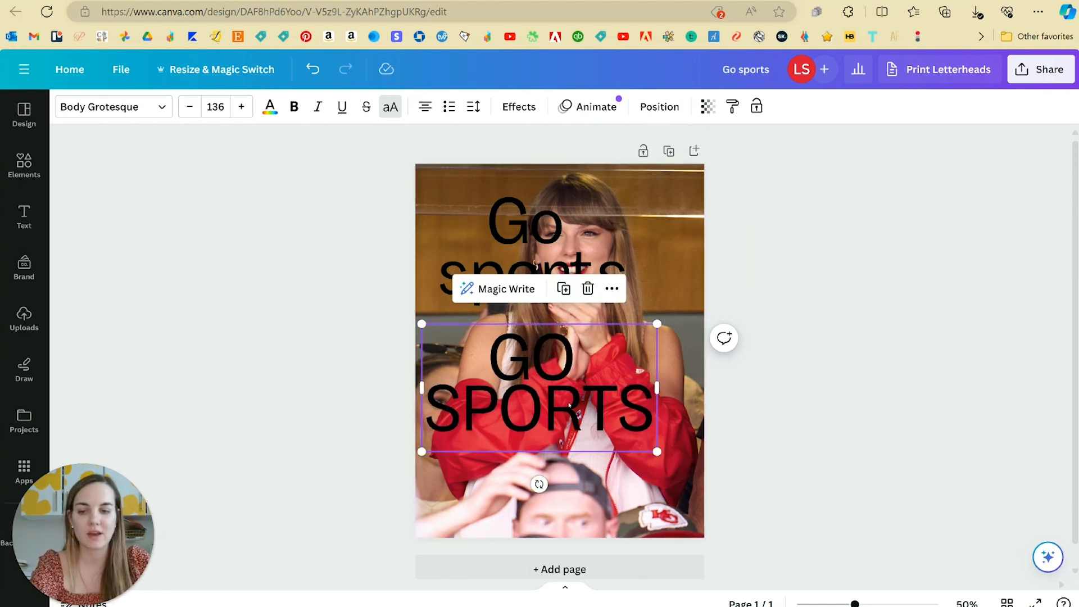
{"action": "key", "text": "Escape"}
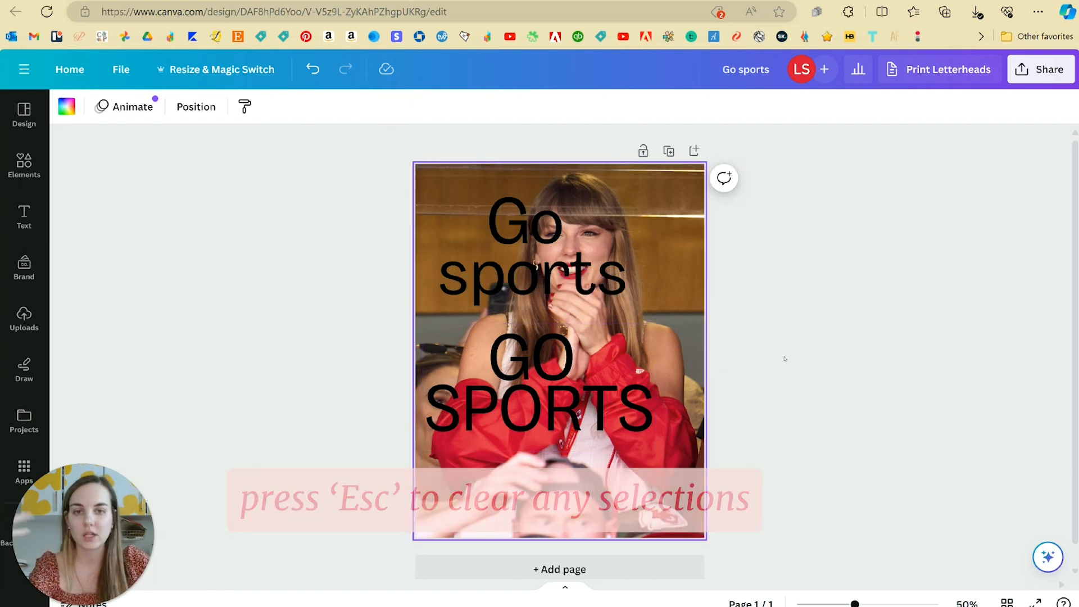
{"action": "key", "text": "Escape"}
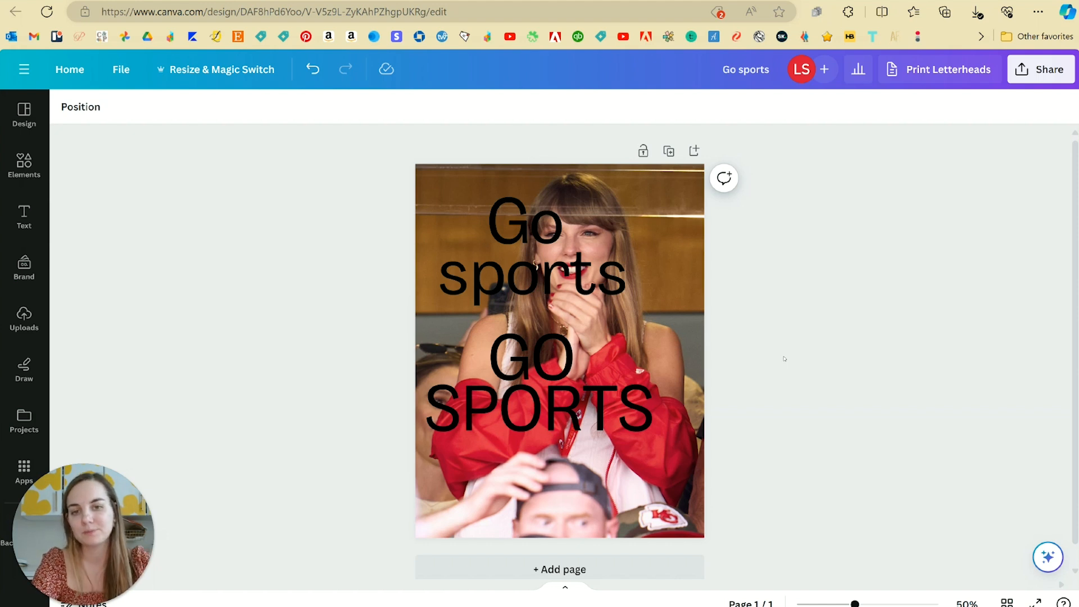
{"action": "scroll", "coordinate": [284, 287], "scroll_direction": "down", "scroll_amount": 1}
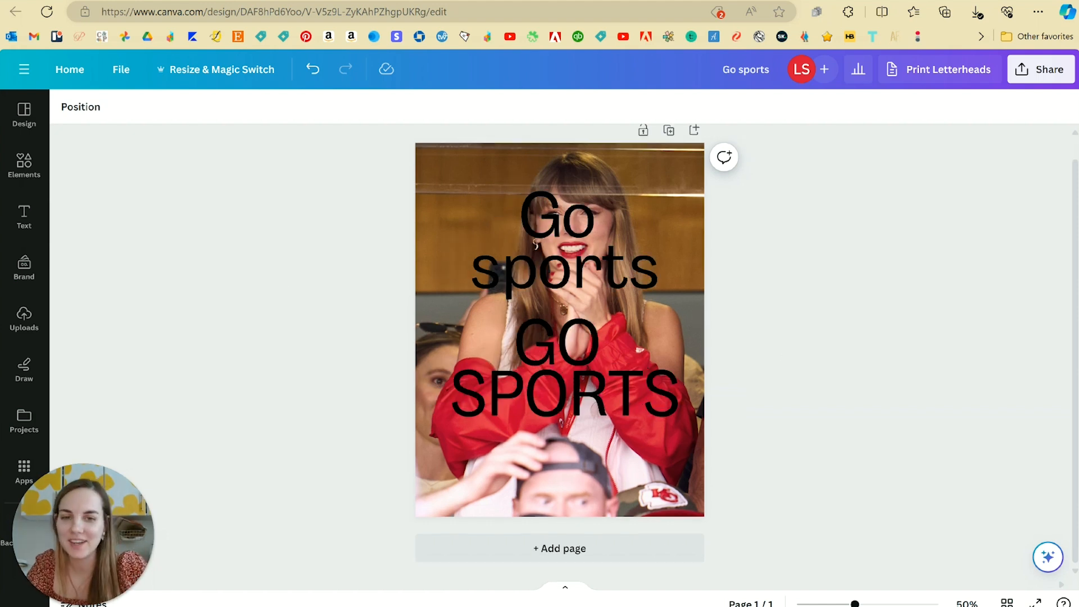